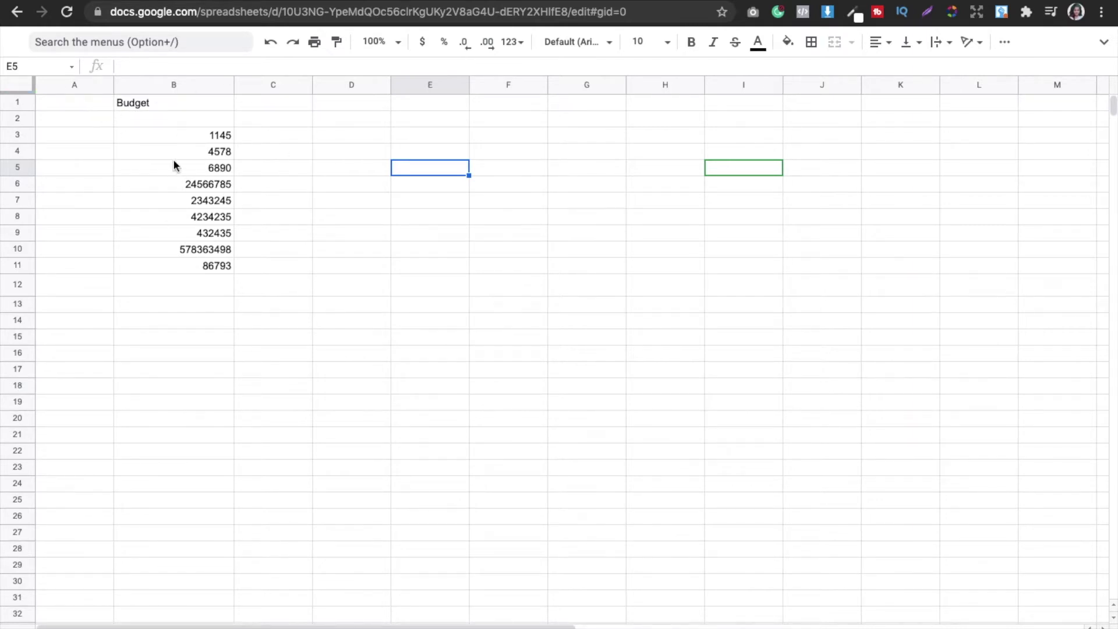
click(208, 282)
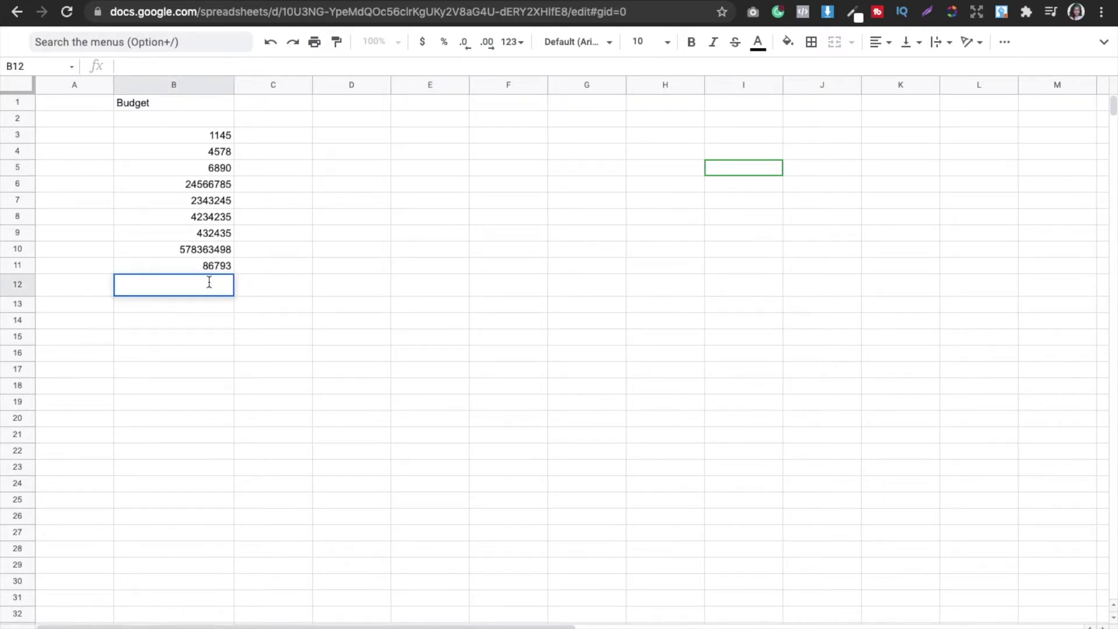
click(205, 309)
double_click(205, 312)
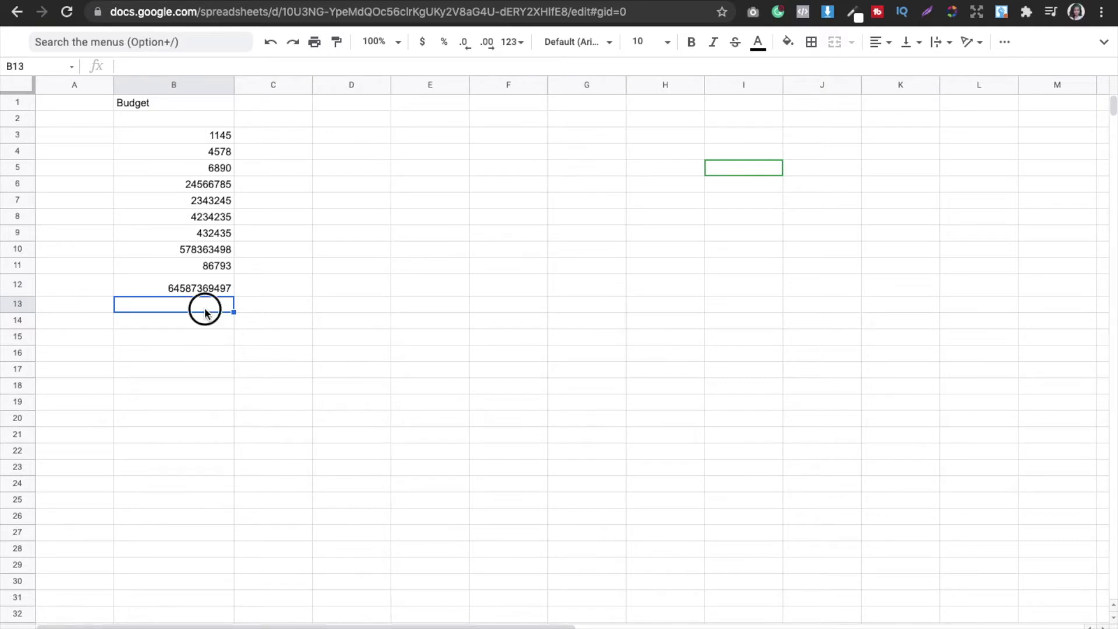
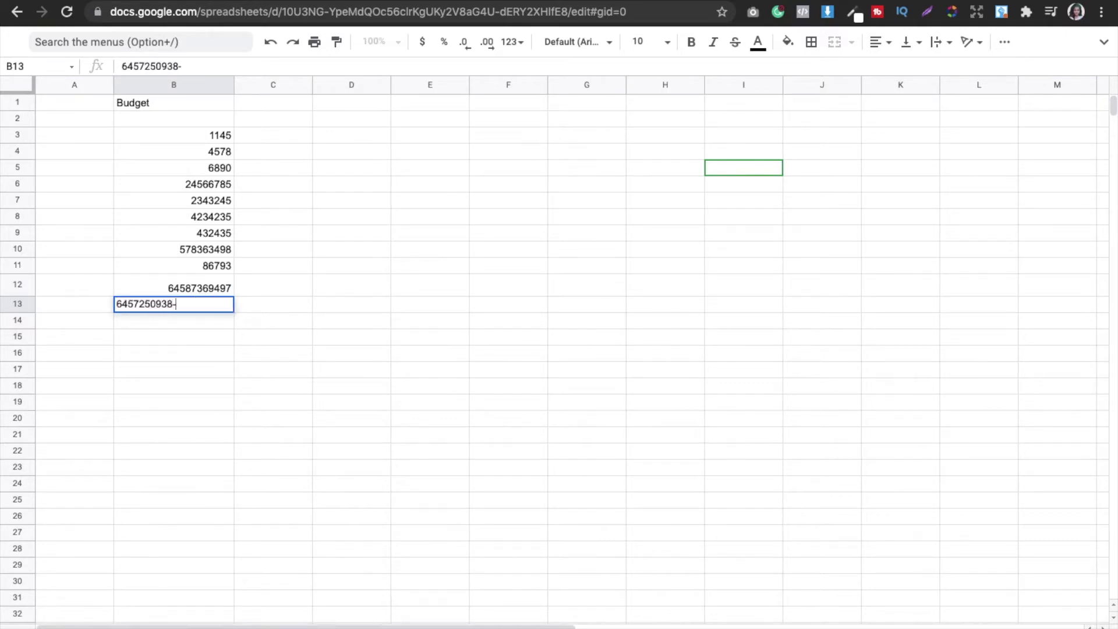
click(347, 212)
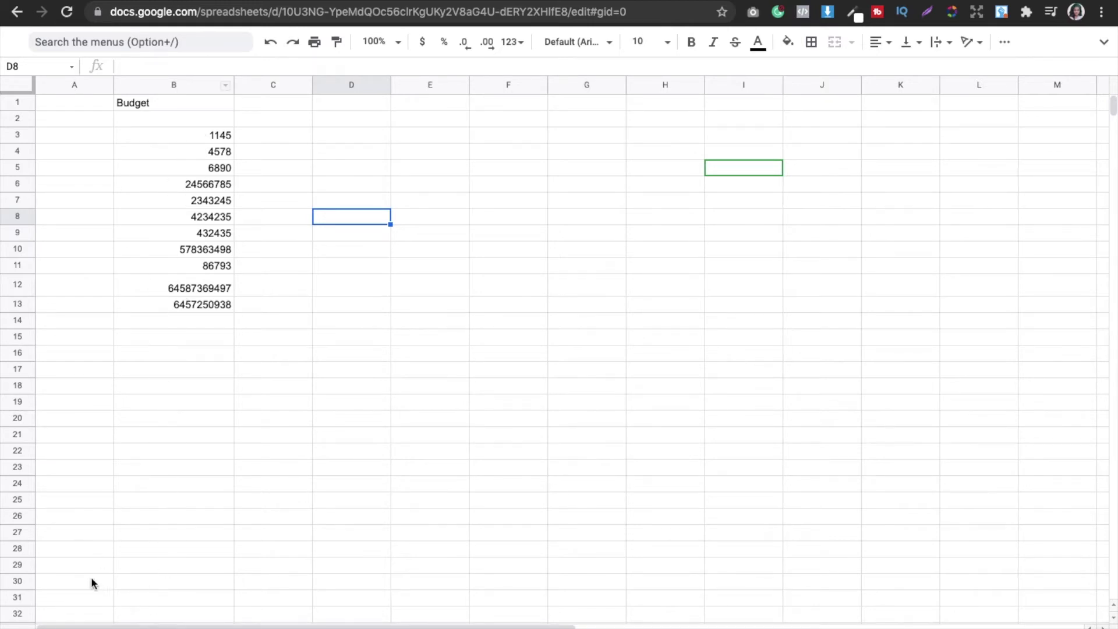
double_click(186, 319)
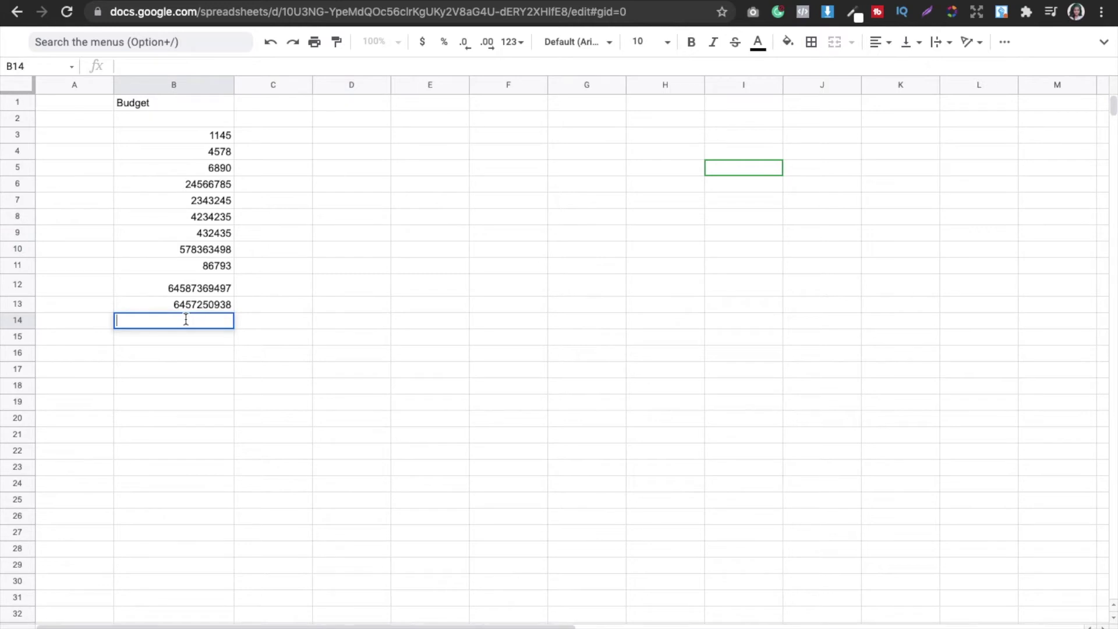
Step: Enter =SPARKLINE(B3:B13) in cell B14 to chart the Budget values
text(=)
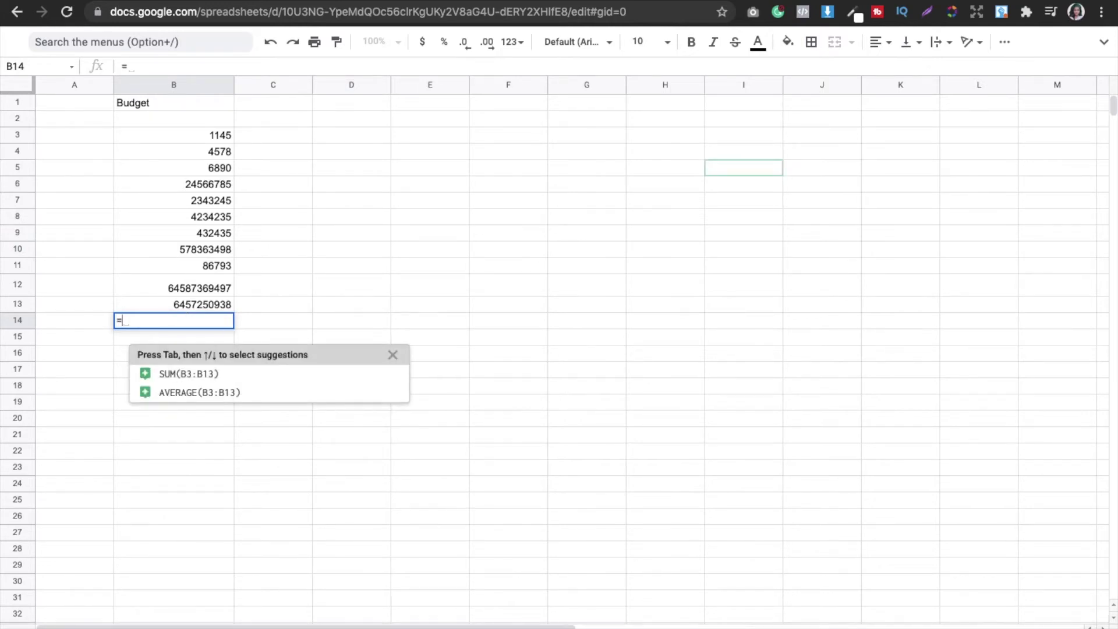
key(BackSpace)
text(=spa)
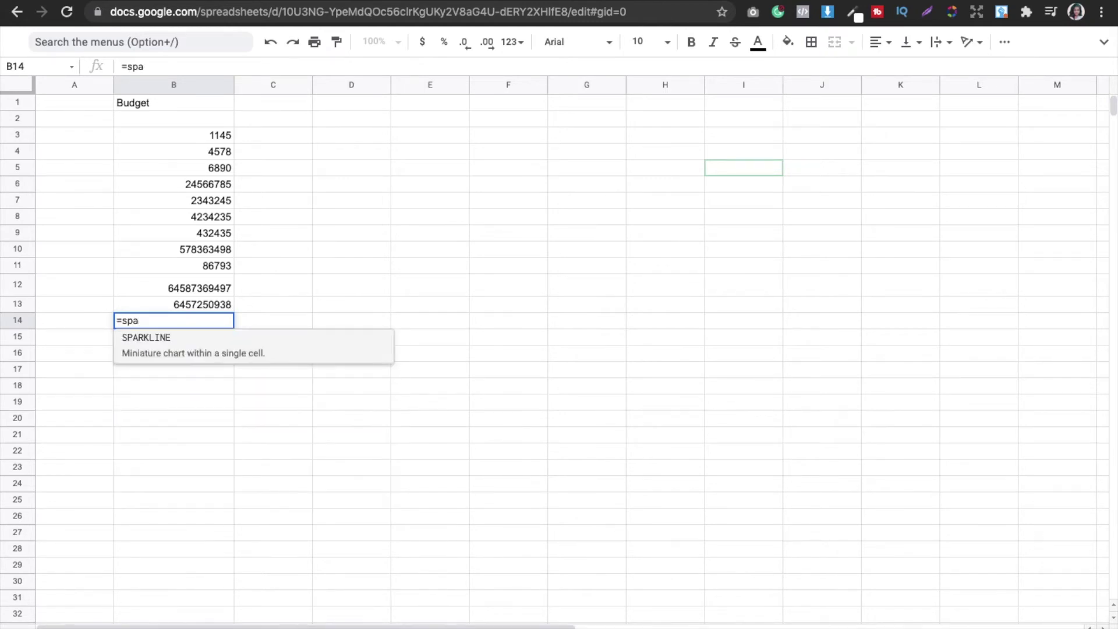
click(160, 338)
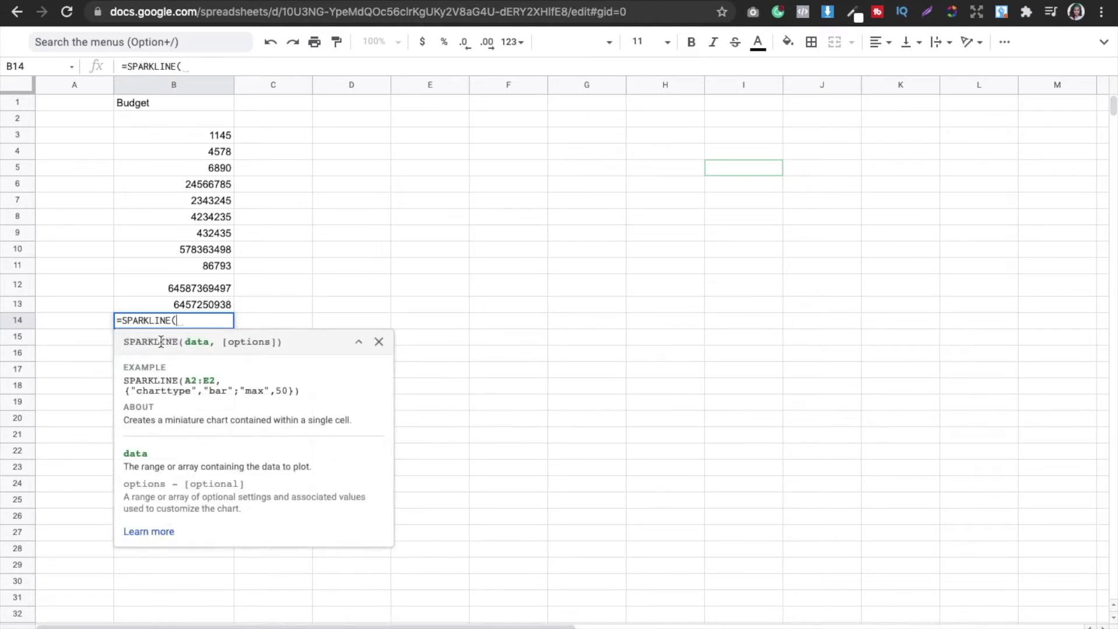
click(217, 137)
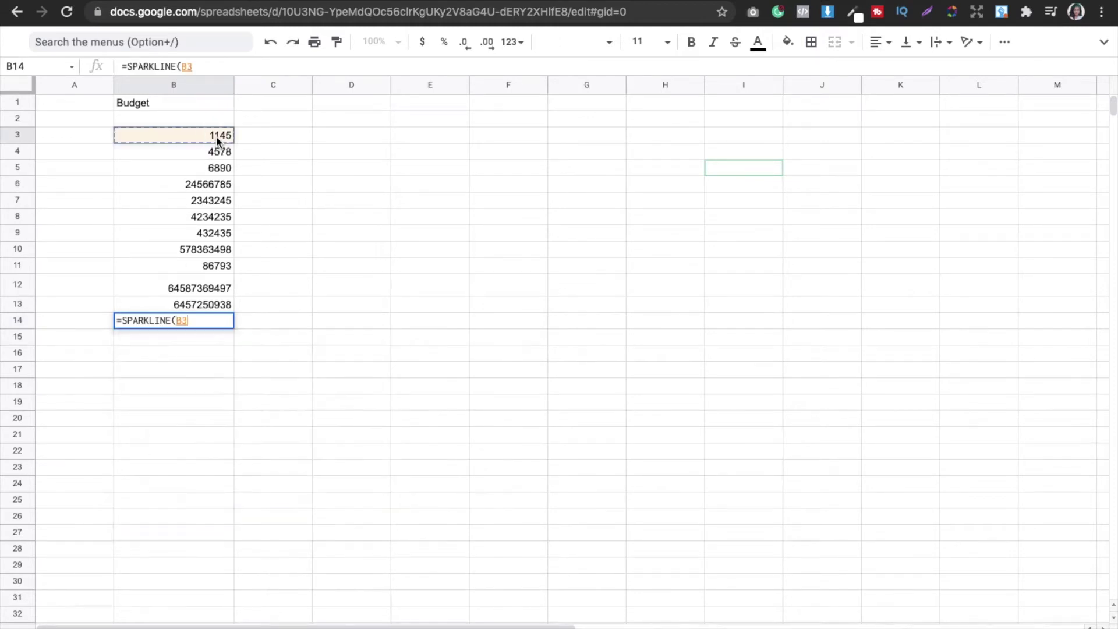
drag(215, 135, 216, 304)
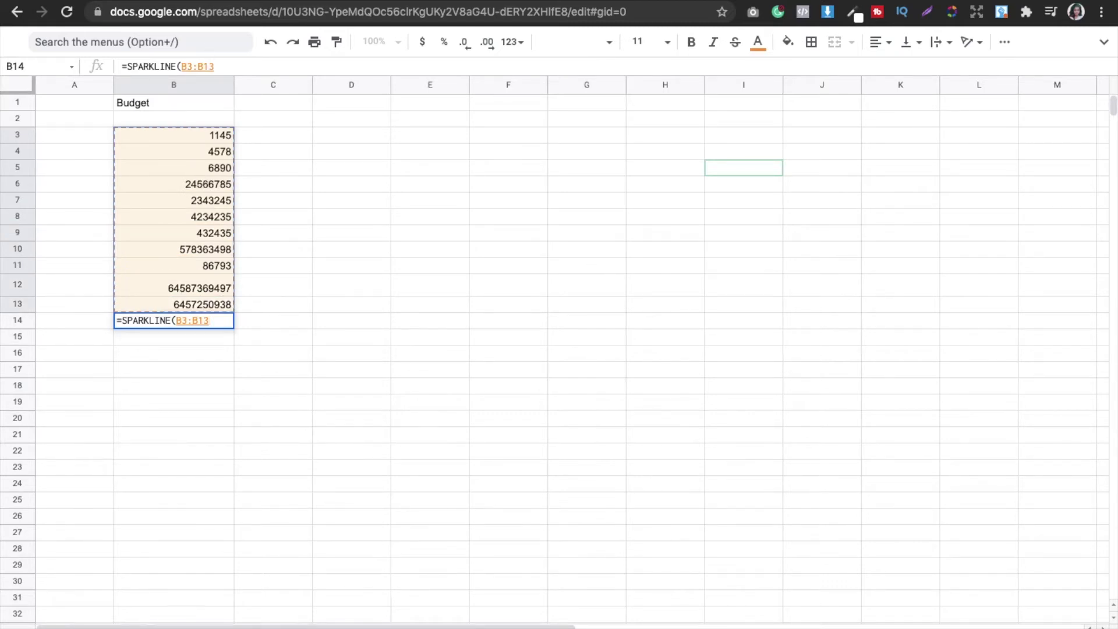
key(Return)
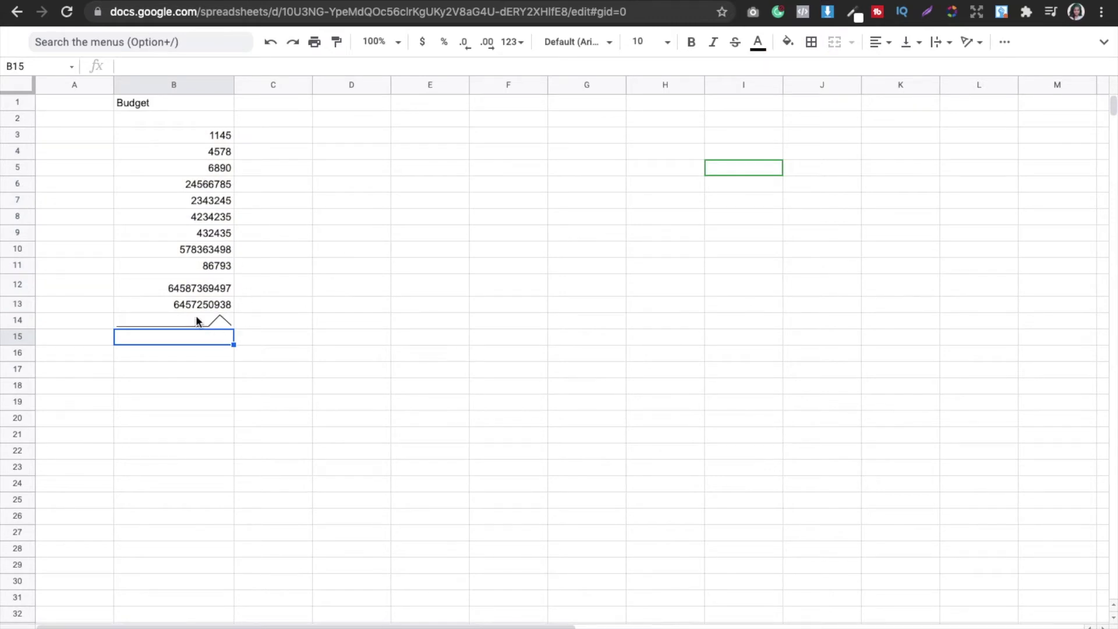
Step: Make row 14 taller and column B wider so the B14 sparkline displays larger
click(196, 322)
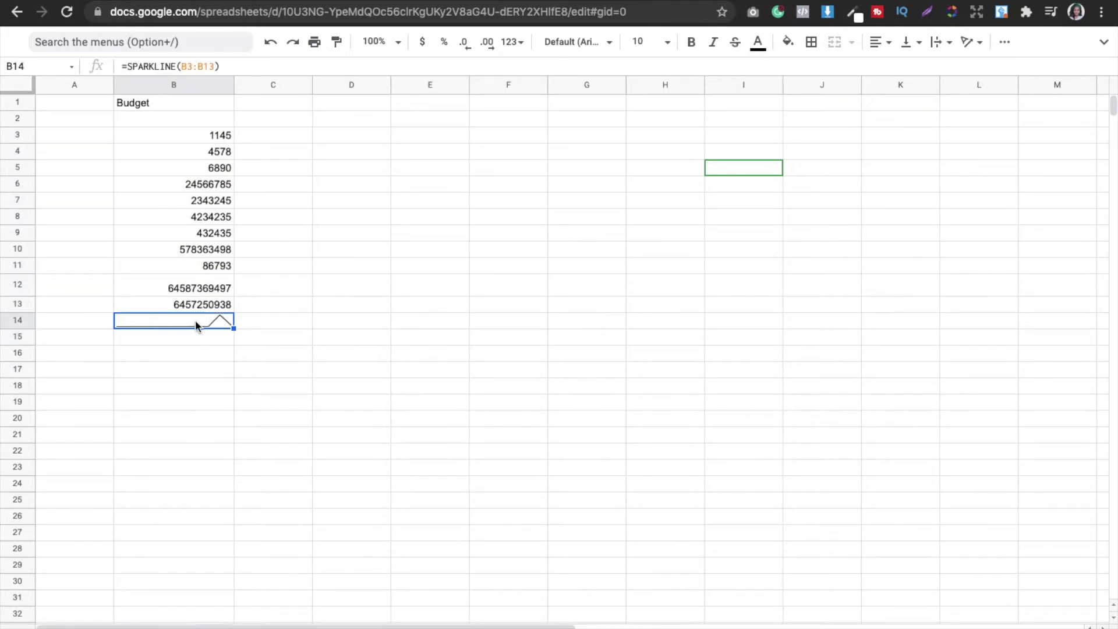
click(36, 326)
drag(35, 328, 47, 345)
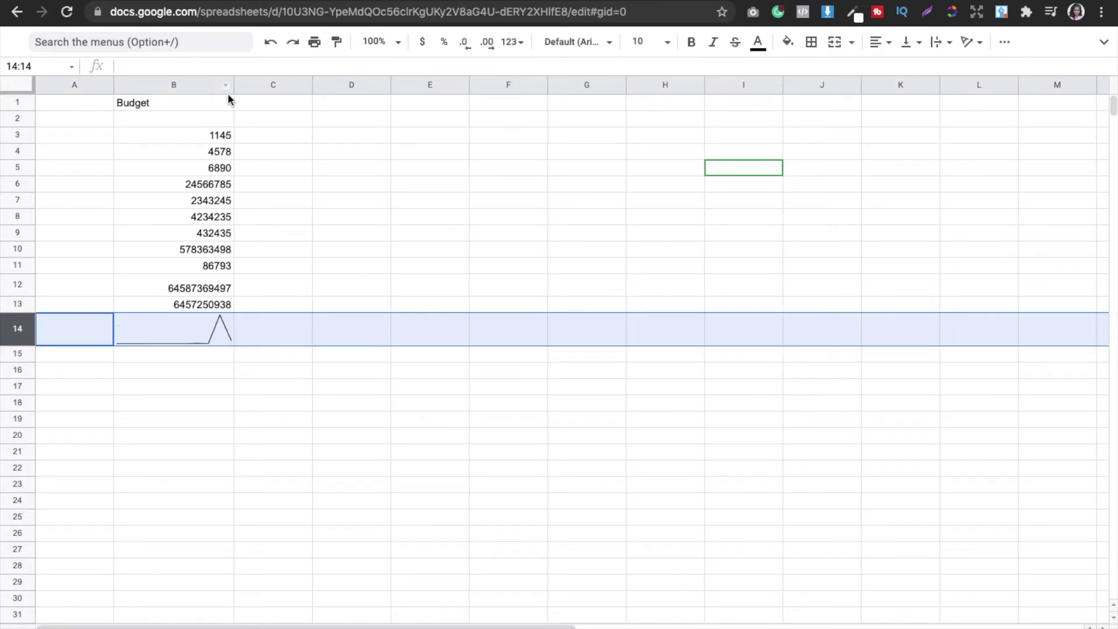
drag(235, 86, 270, 88)
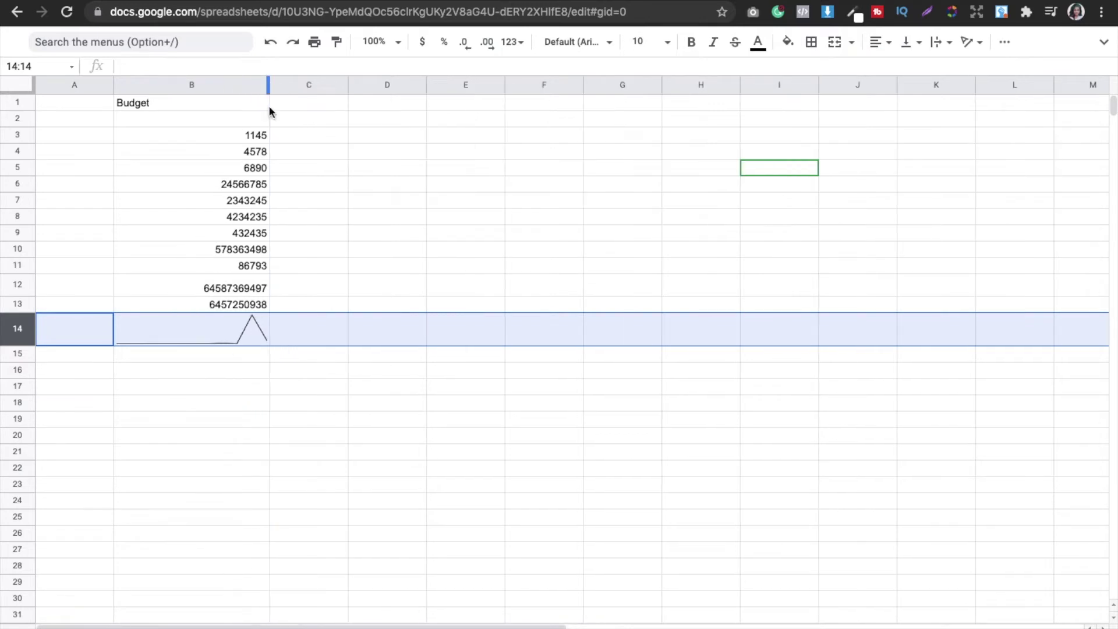
click(362, 407)
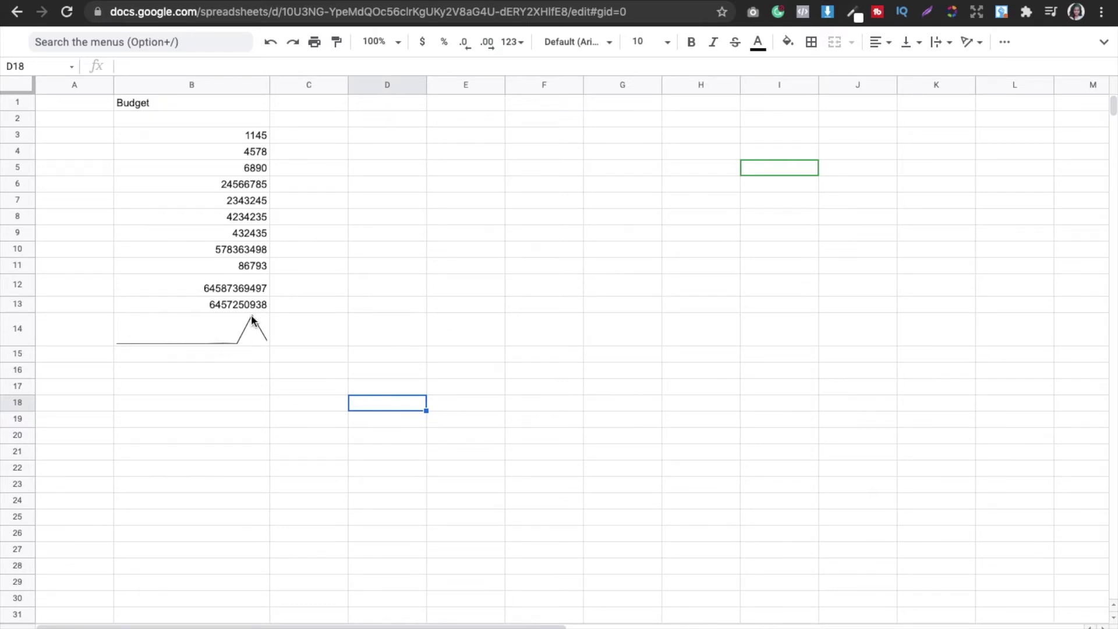
Step: Change the B4 Budget value from 4578 to 457873398
click(254, 152)
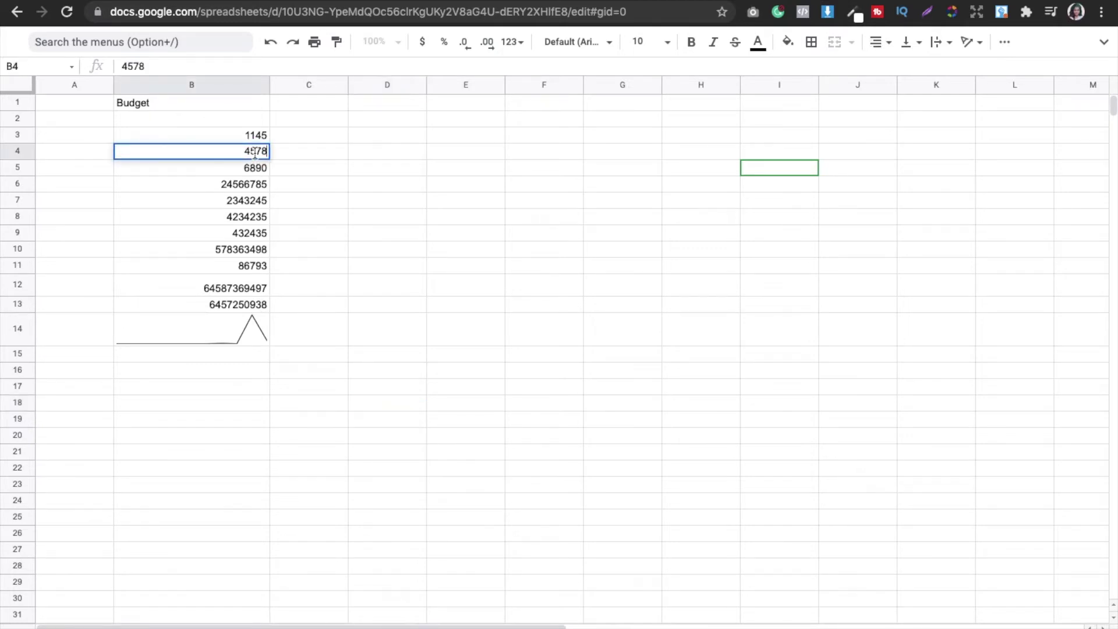
key(Return)
text(73398)
key(Return)
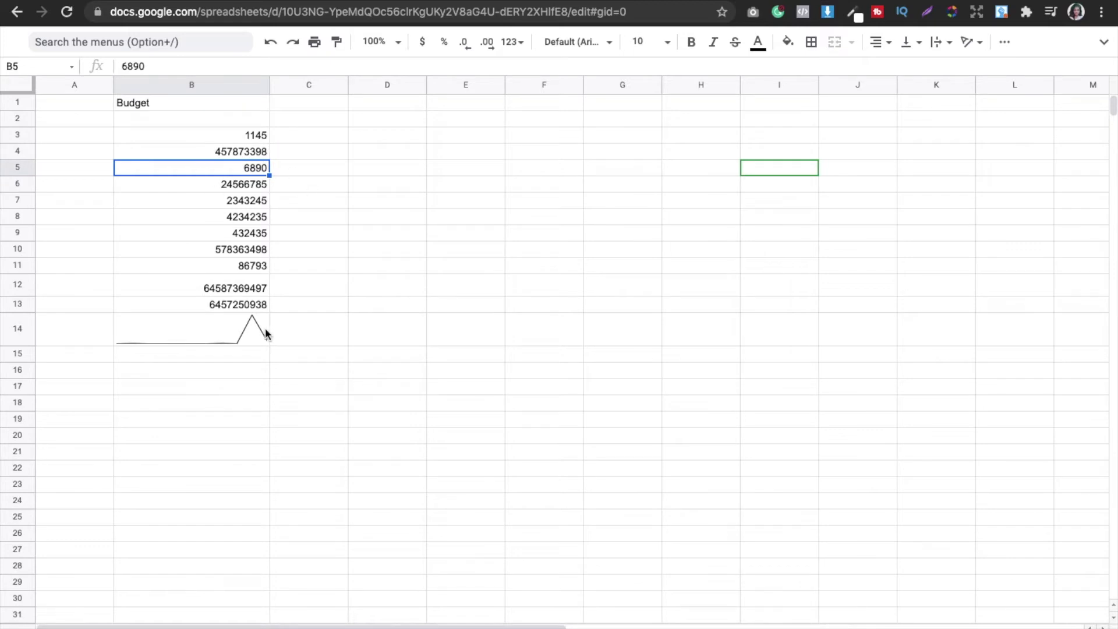
Step: Check that the B14 SPARKLINE formula still covers B3:B13, leaving it unchanged
click(260, 332)
double_click(260, 333)
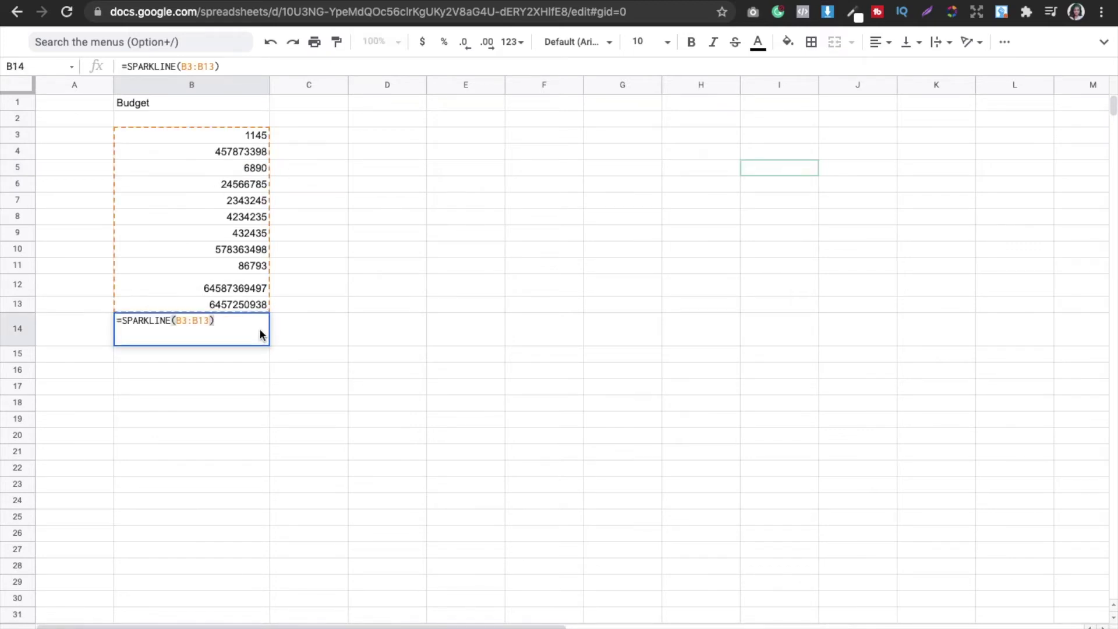
click(252, 136)
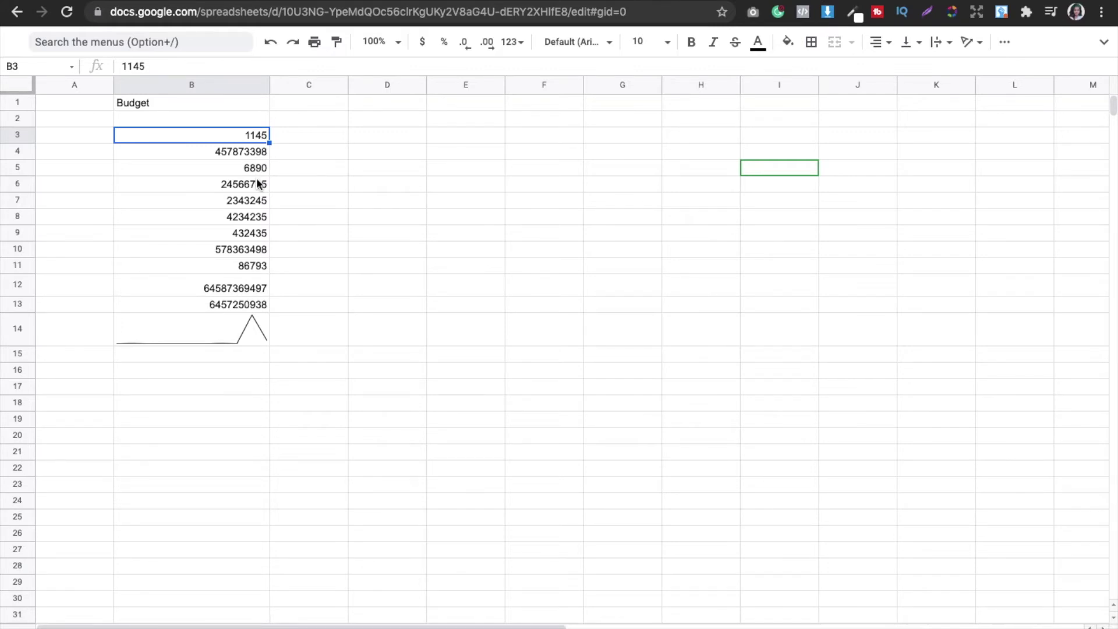
click(298, 166)
Step: Post the comment 'why this is so low?' on cell C5 beside 6890
right_click(298, 166)
mouse_move(300, 174)
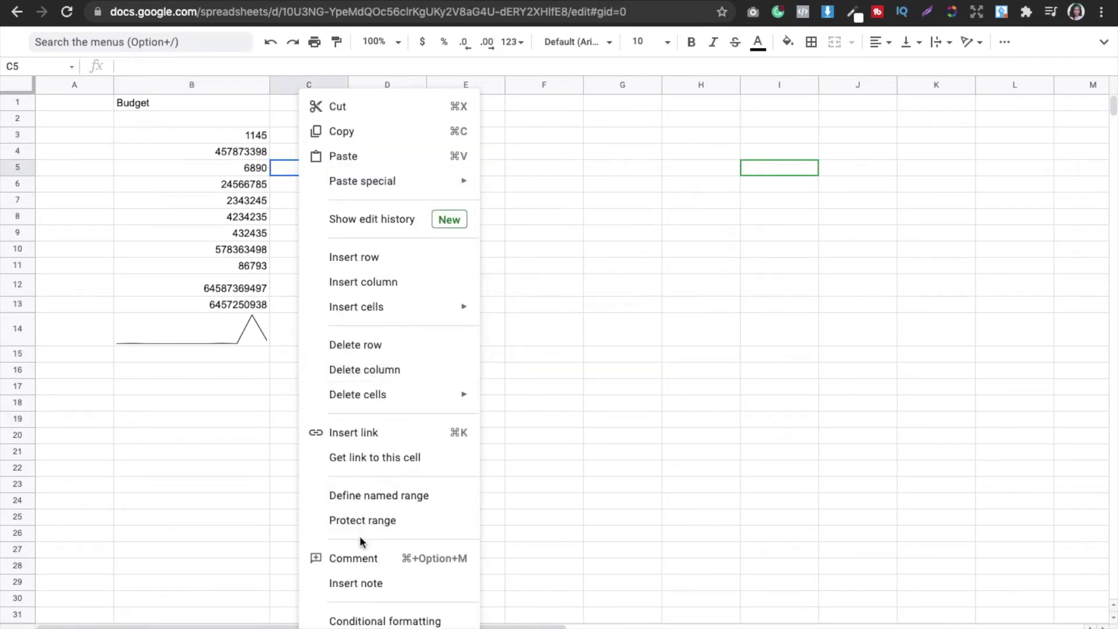
click(356, 561)
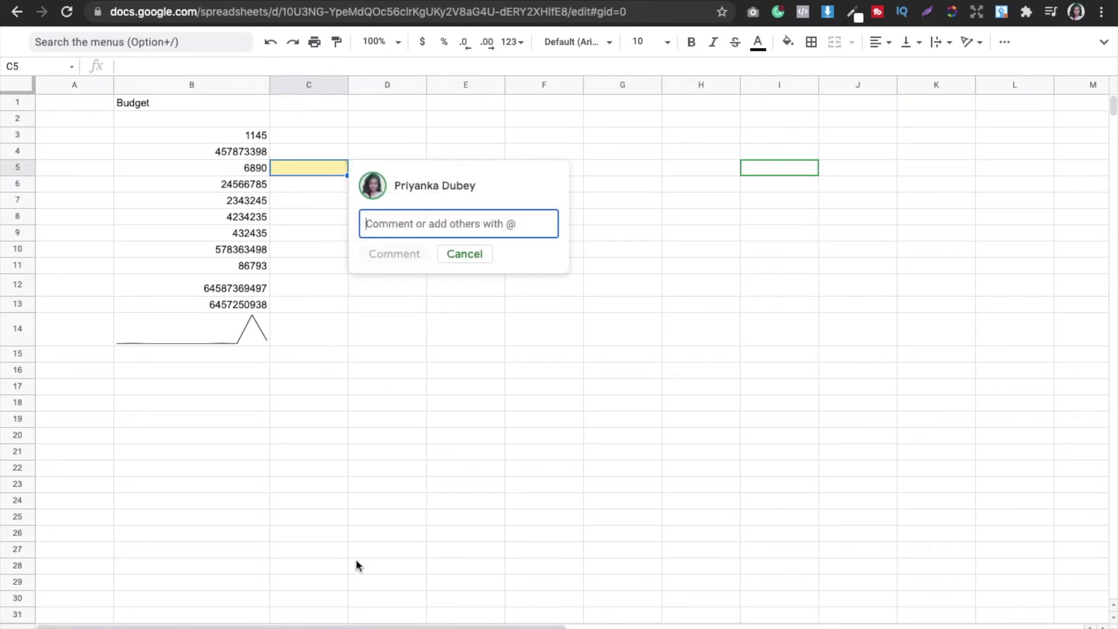
text(why )
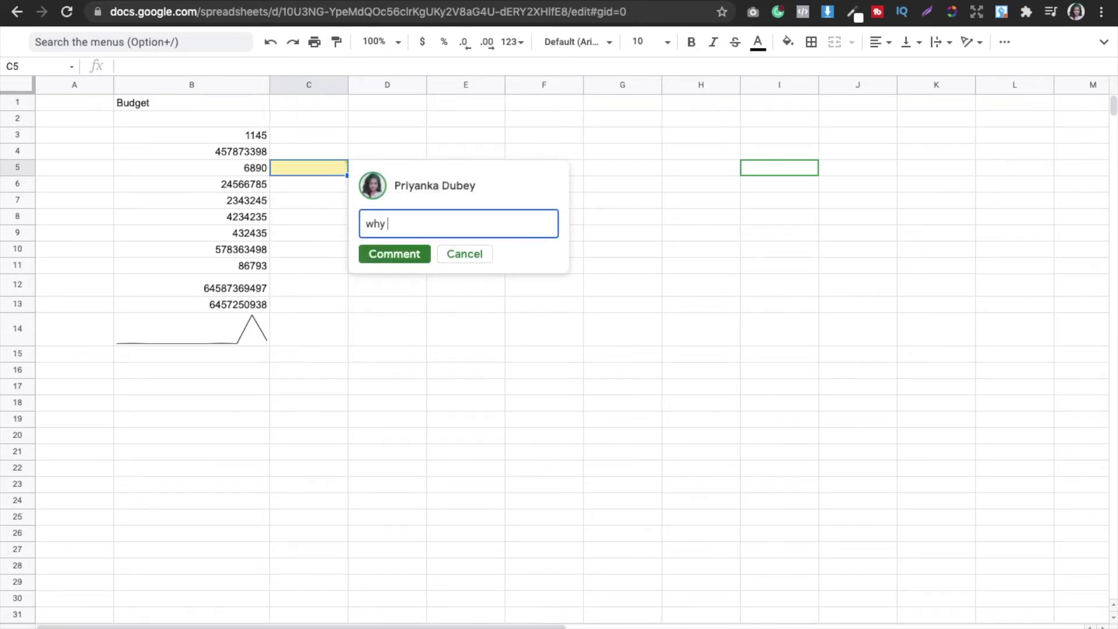
text(this is so low?)
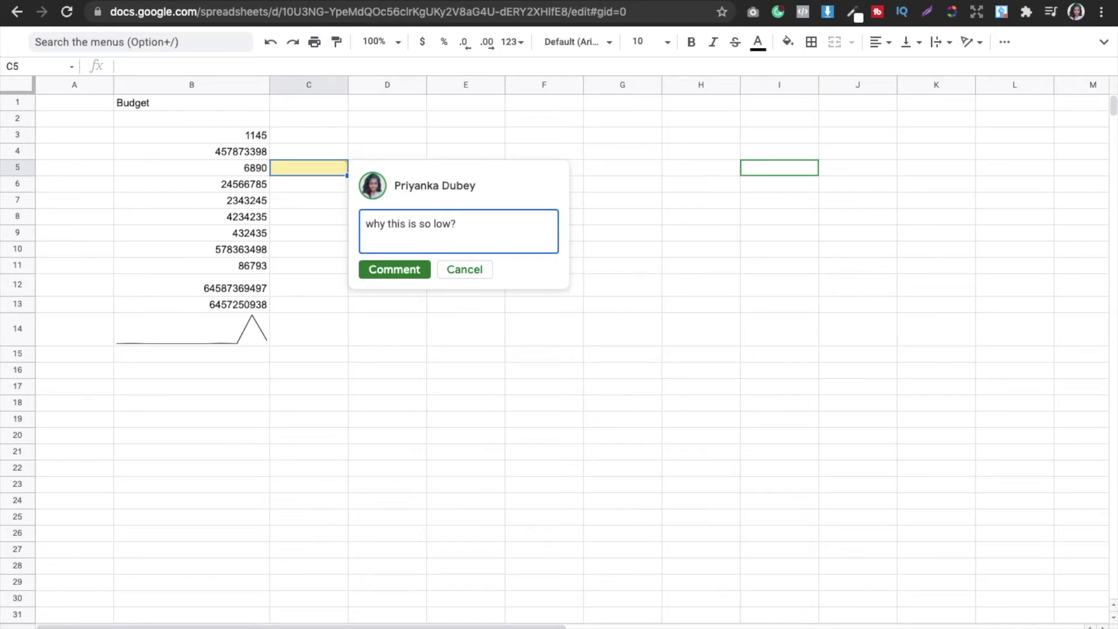
click(396, 254)
click(453, 301)
mouse_move(349, 170)
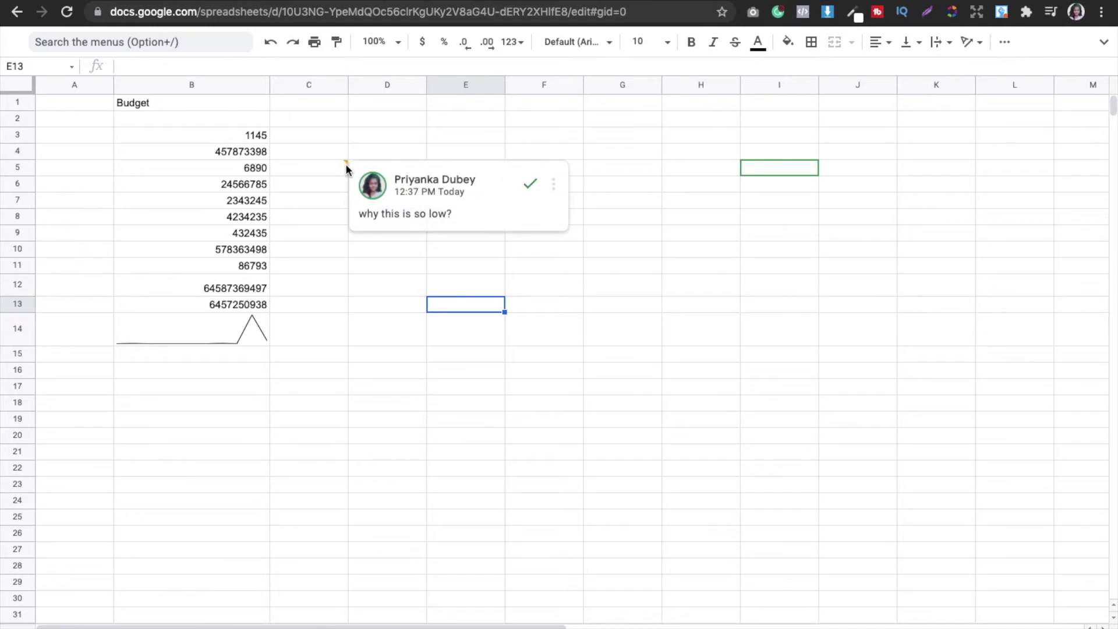
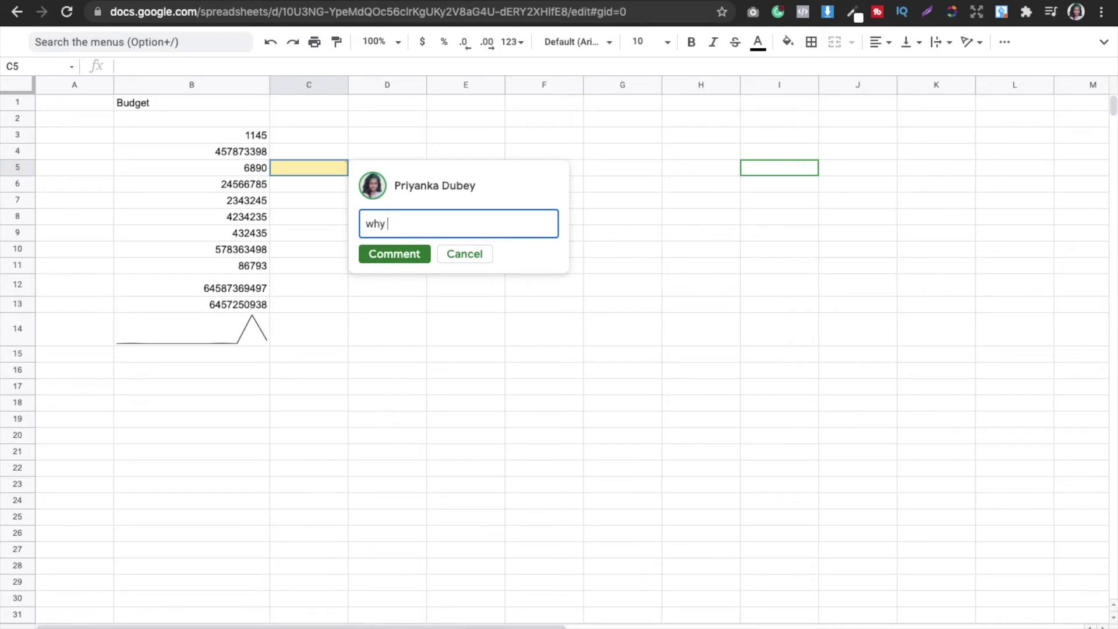
text(is low?)
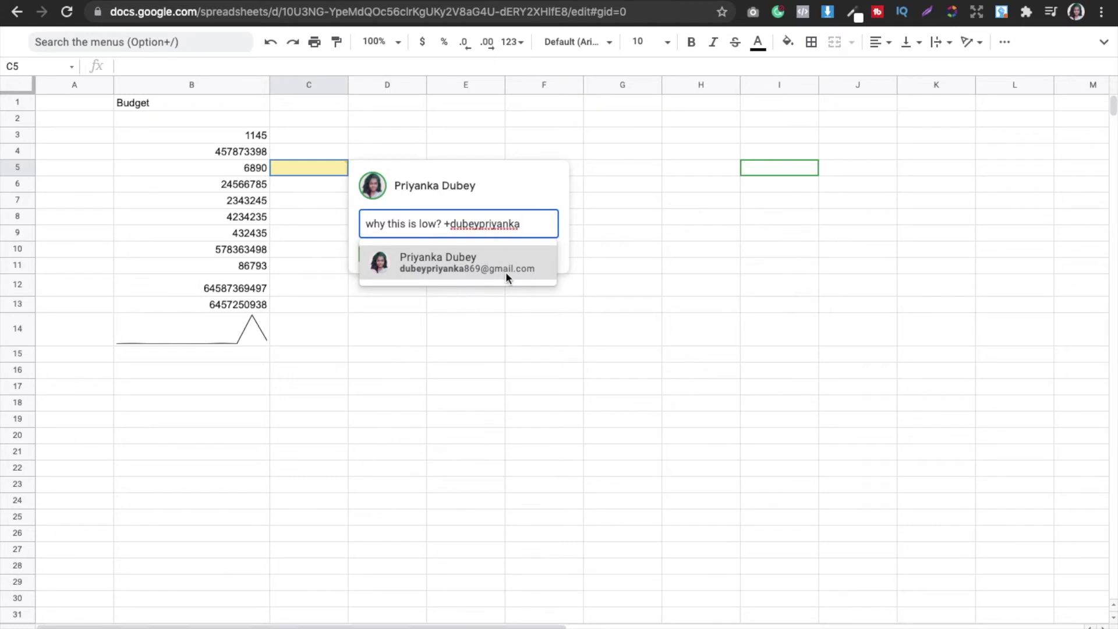
mouse_move(506, 271)
click(452, 267)
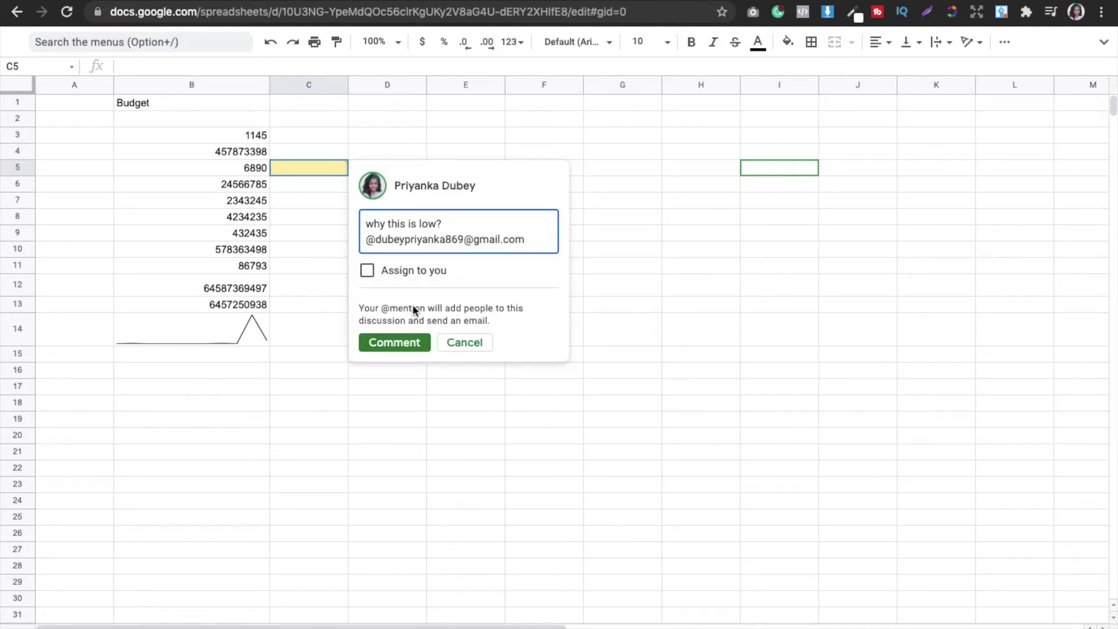
click(368, 271)
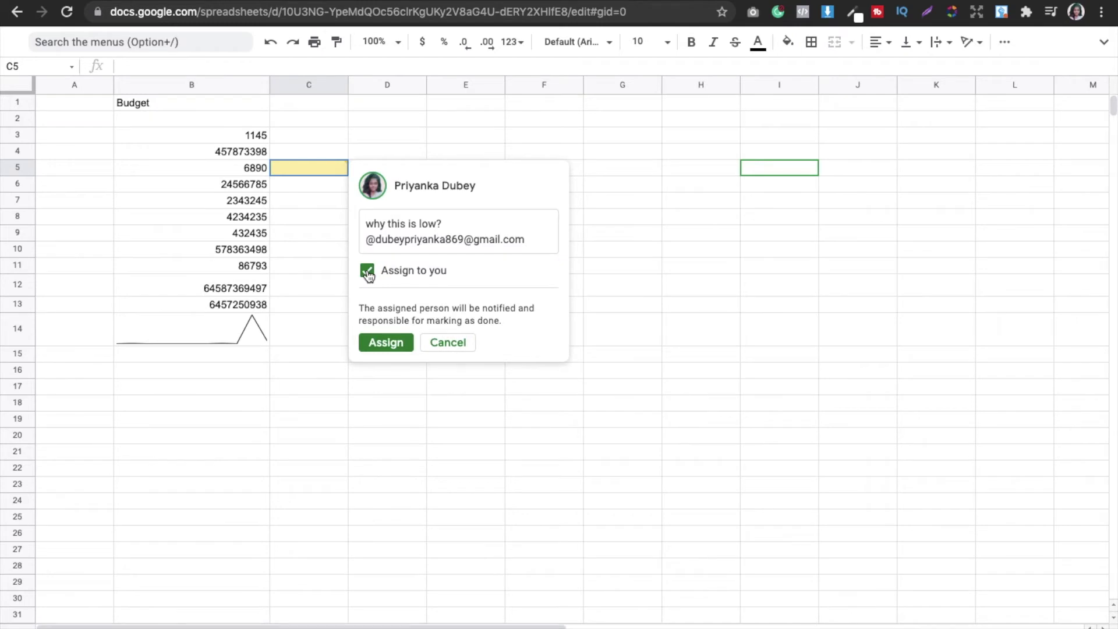
click(367, 270)
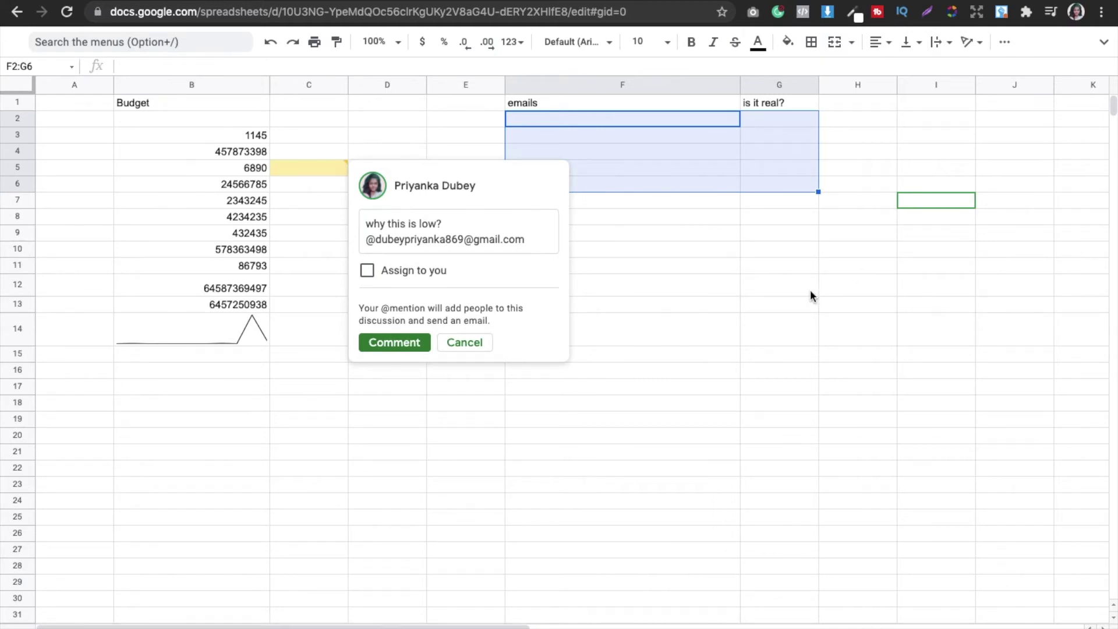
click(645, 333)
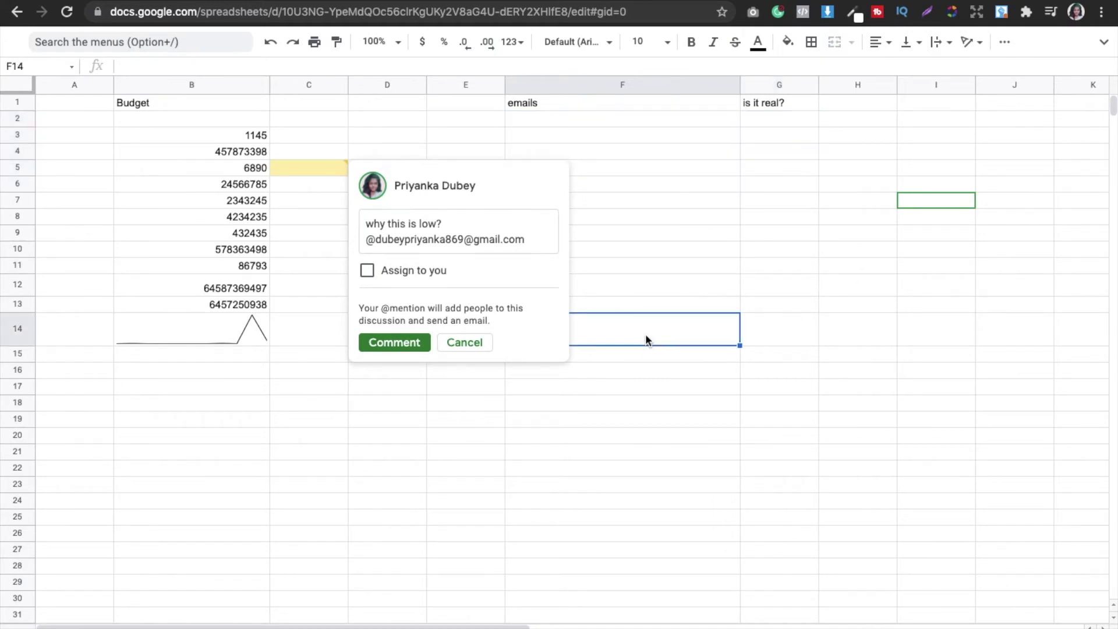
Step: Discard the draft comment and enter the first two sample e-mail addresses in F2 and F3
click(463, 341)
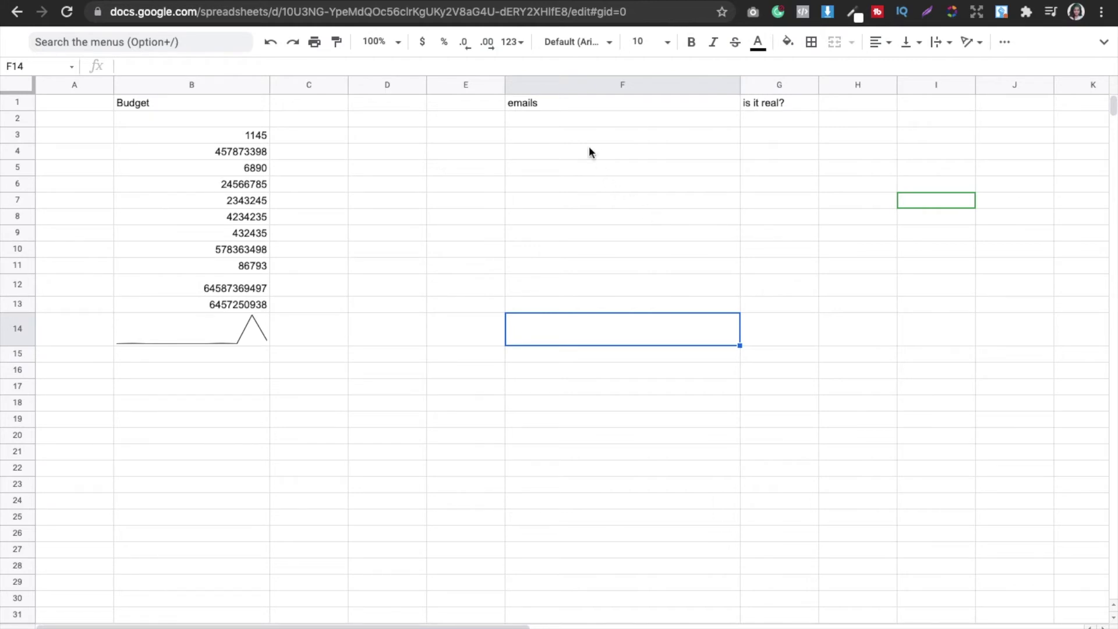
double_click(583, 120)
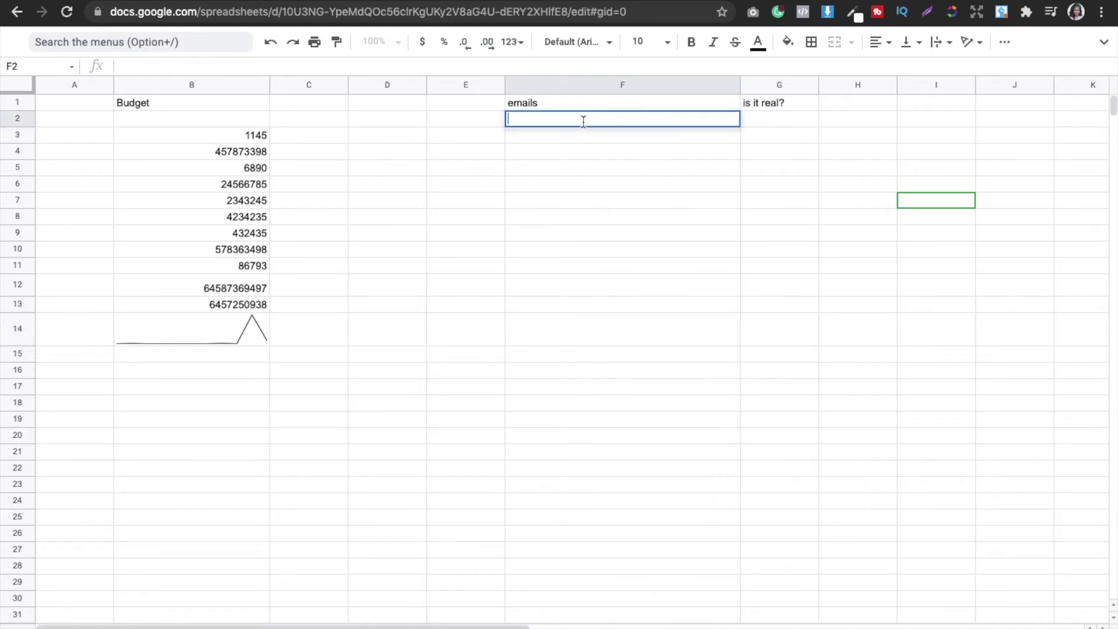
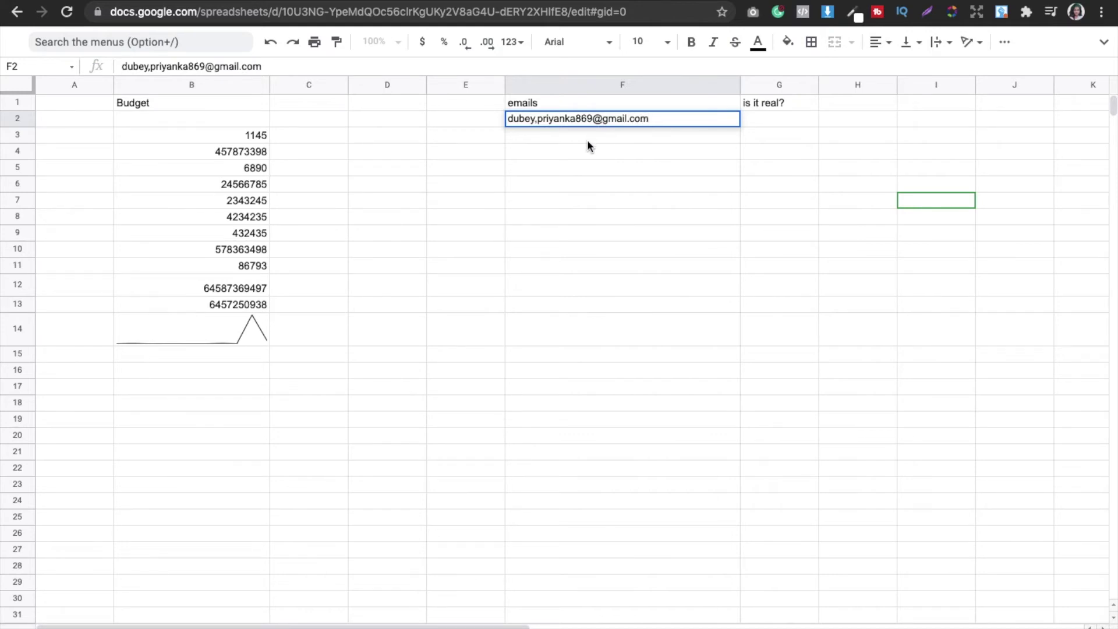
key(Return)
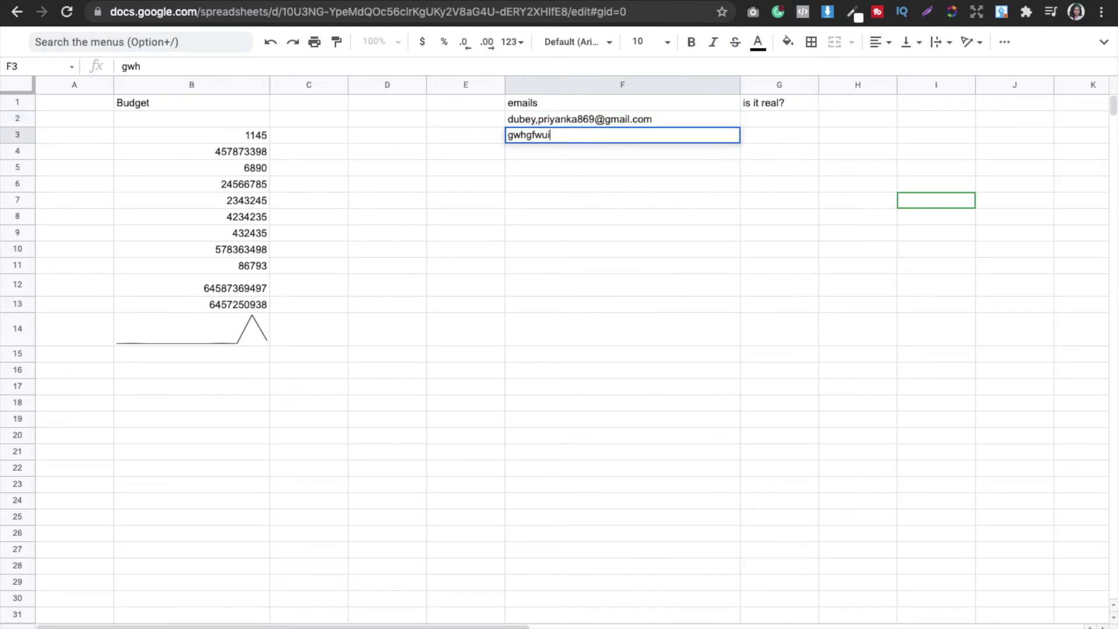
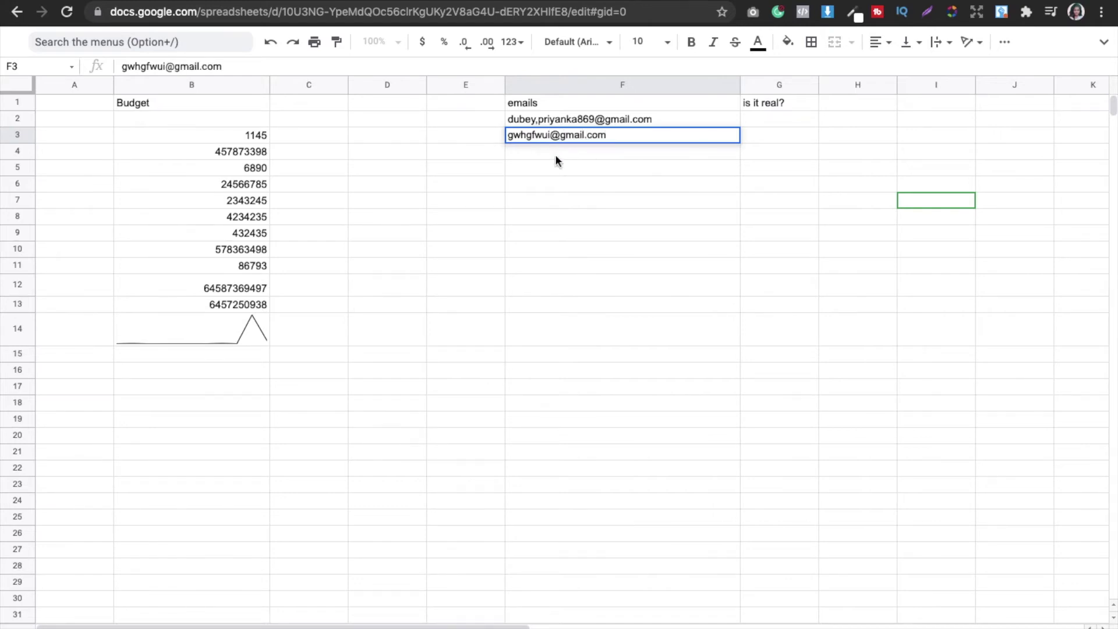
key(Return)
text(@gmail.com)
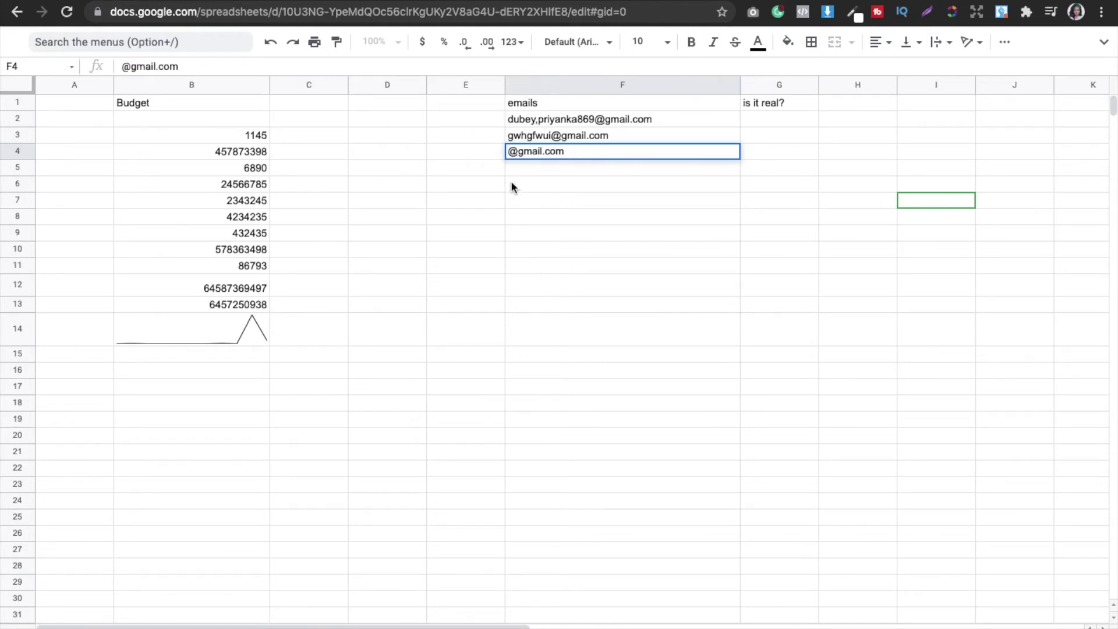
double_click(521, 172)
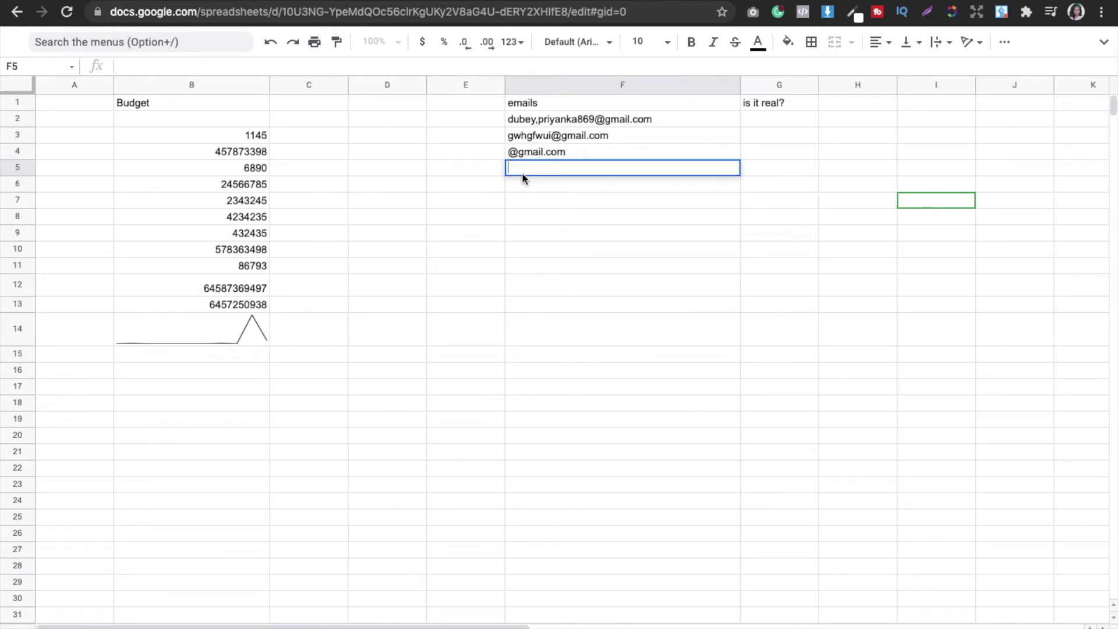
key(Return)
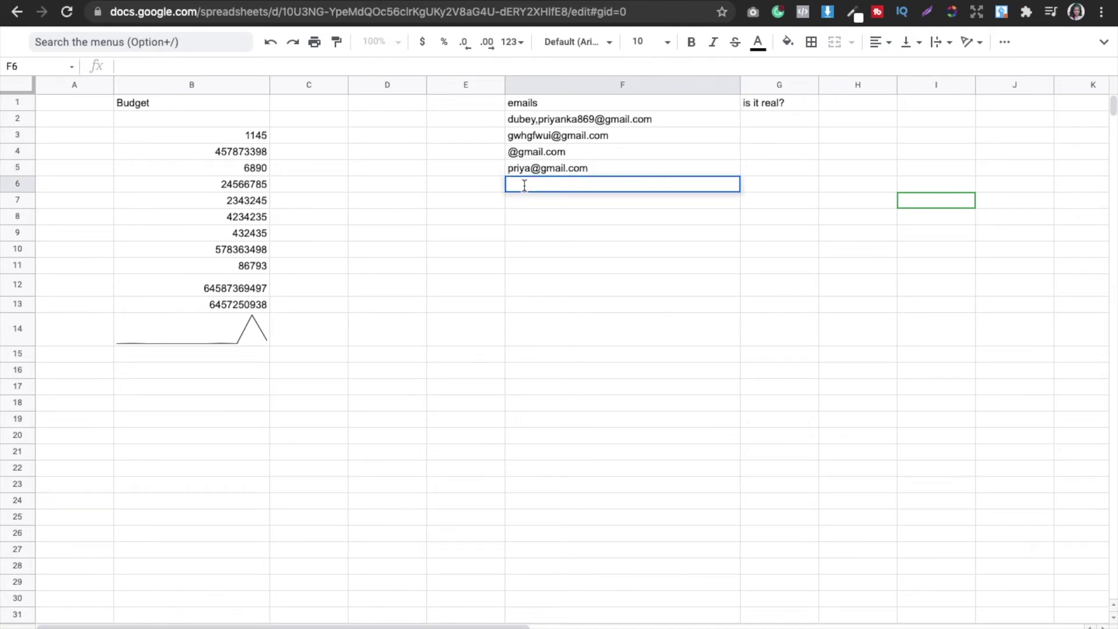
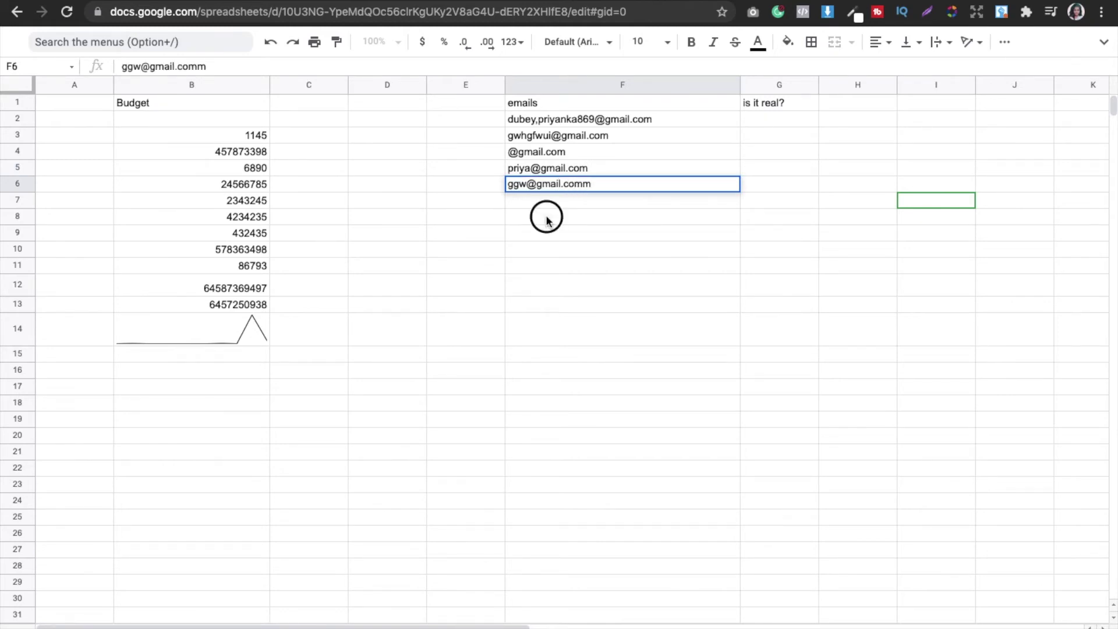
click(546, 216)
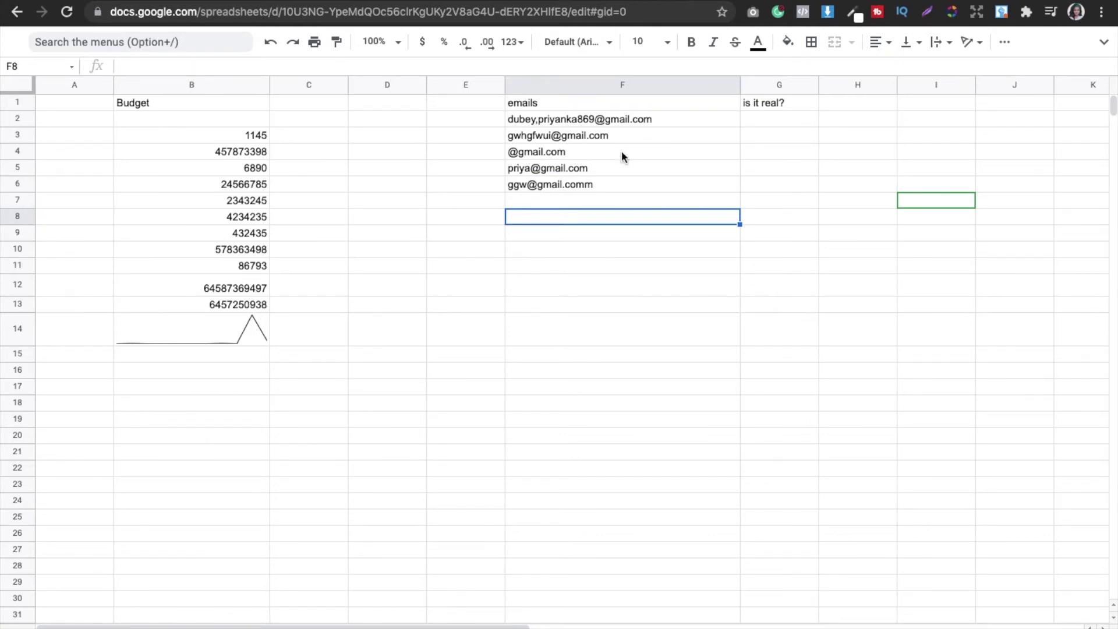
click(753, 124)
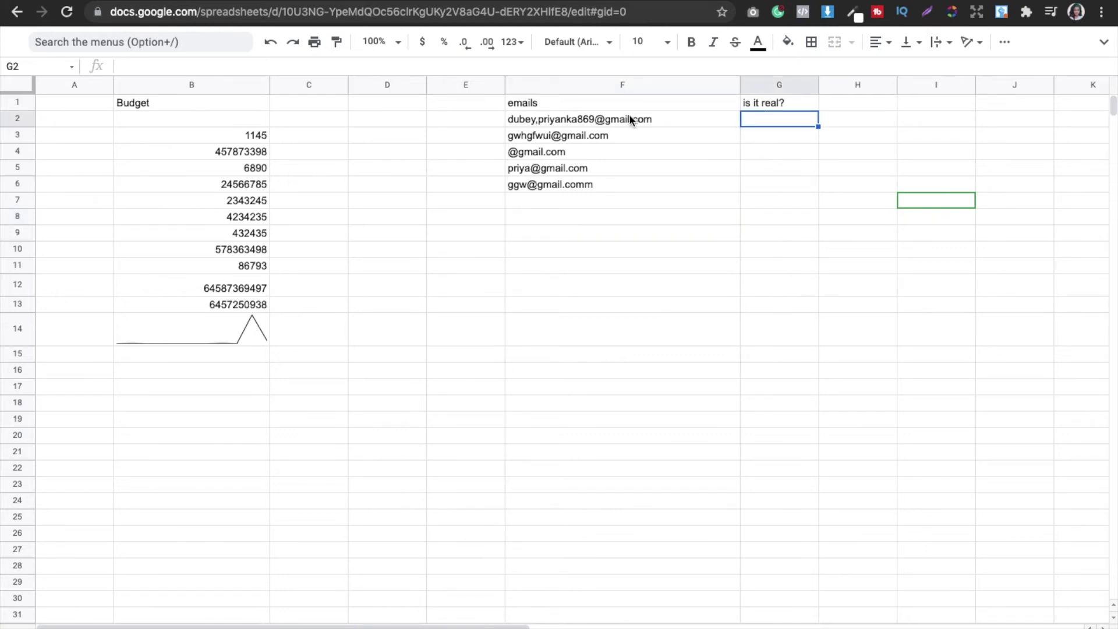
Step: Enter =ISEMAIL(F2) in G2 and fill it down to G6, giving FALSE, TRUE, FALSE, TRUE, FALSE
double_click(762, 119)
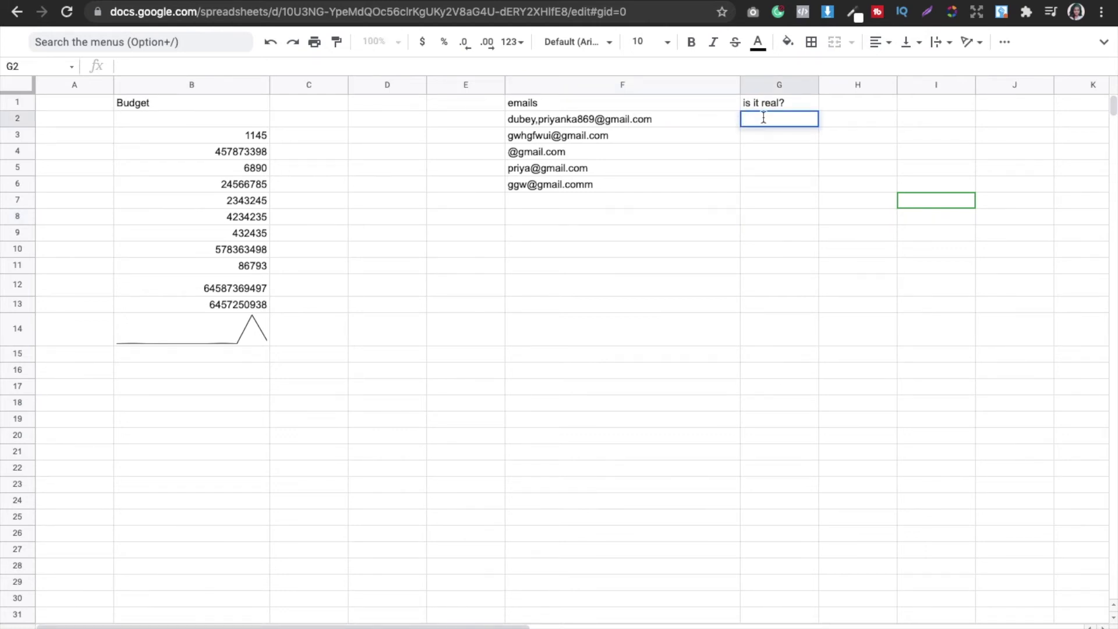
text(=)
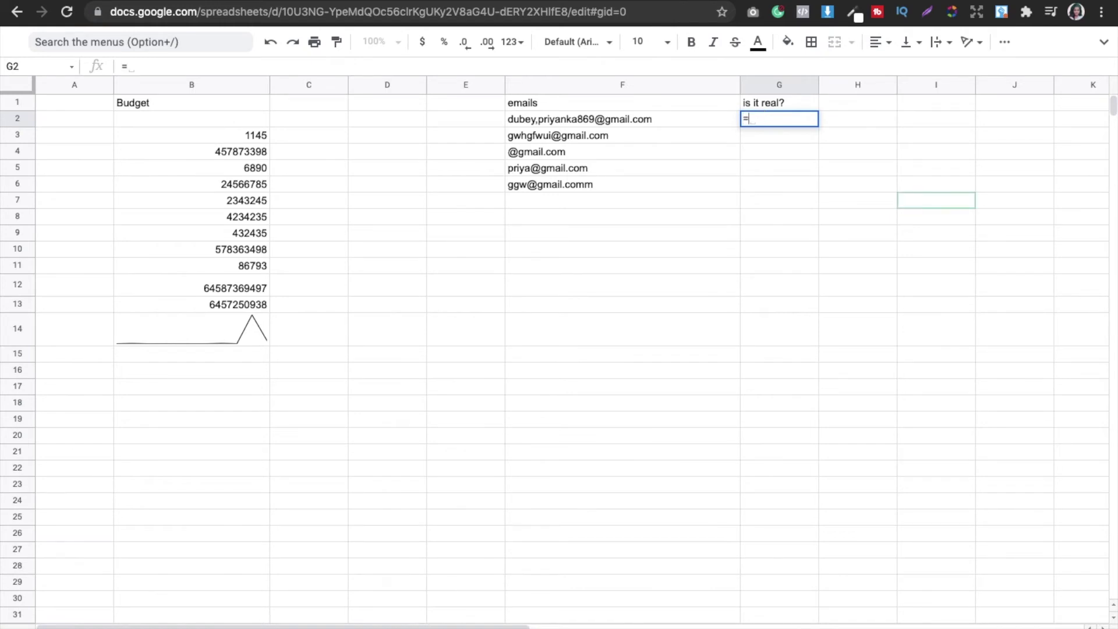
text(is)
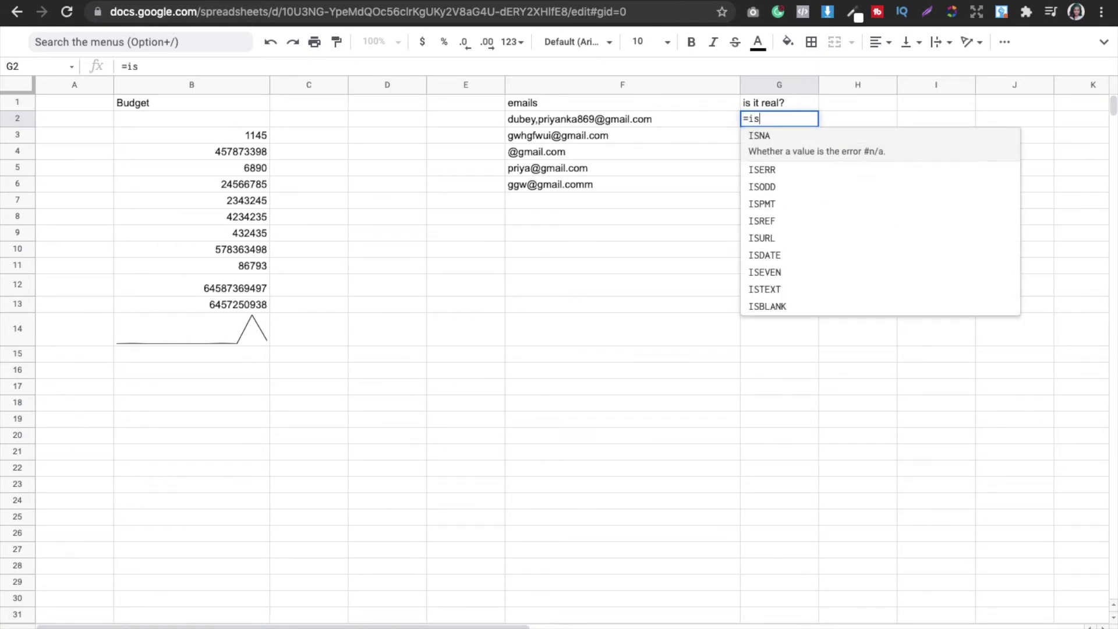
text(em)
click(781, 134)
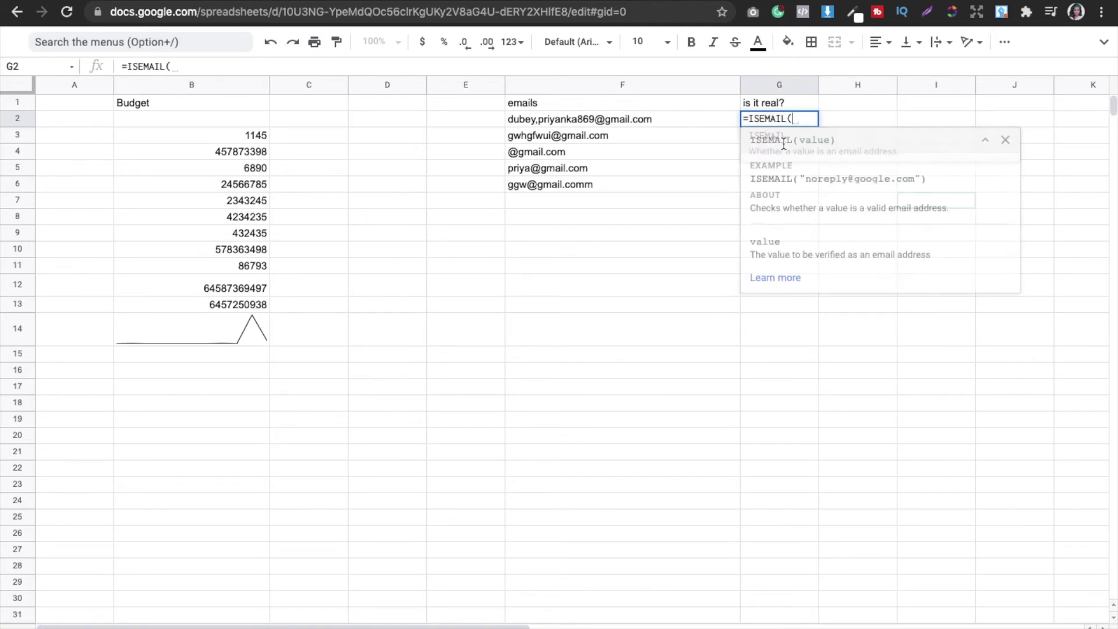
click(617, 118)
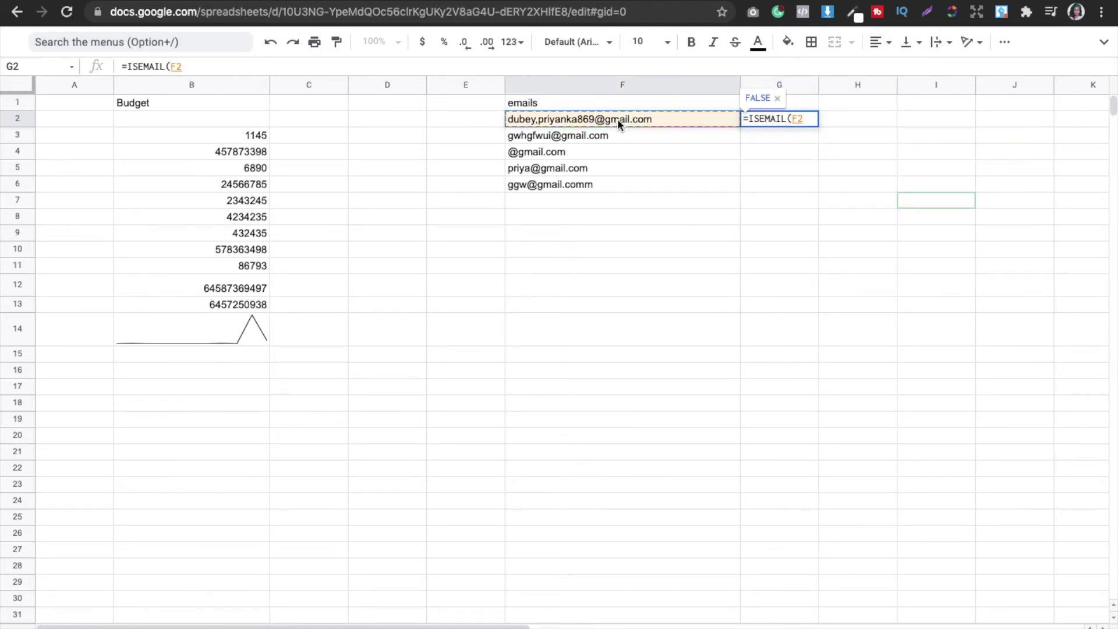
key(Return)
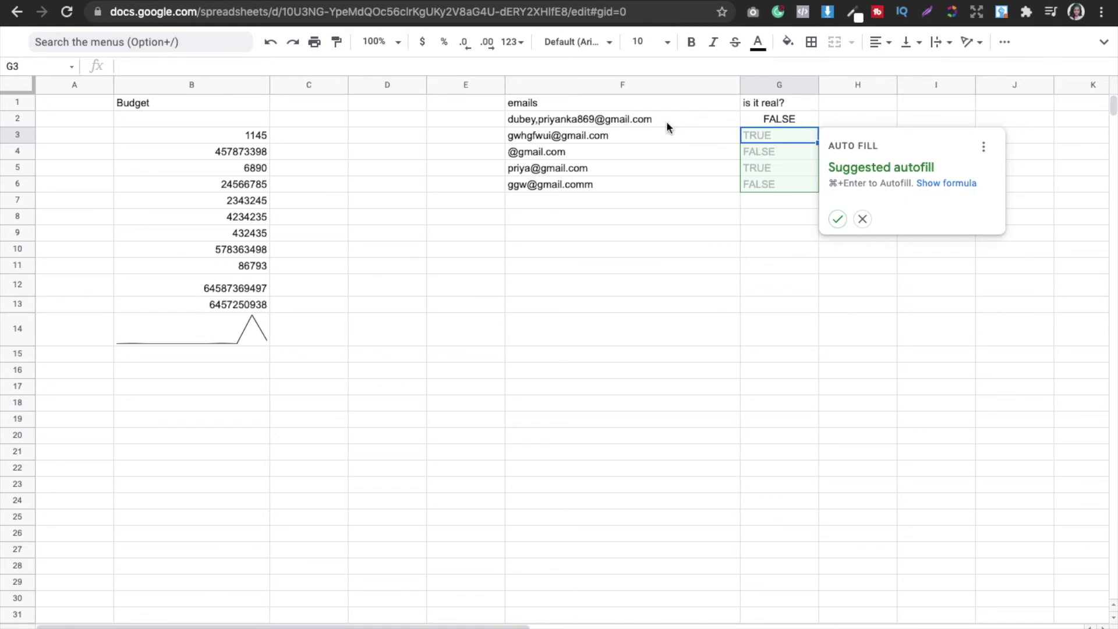
click(783, 122)
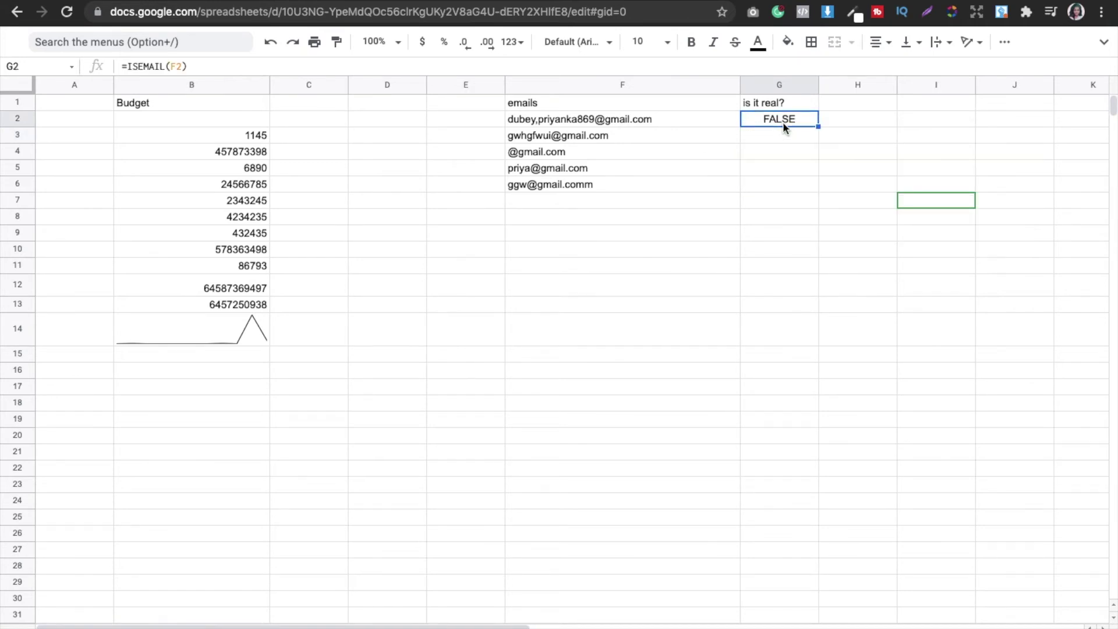
drag(818, 126, 810, 183)
click(749, 237)
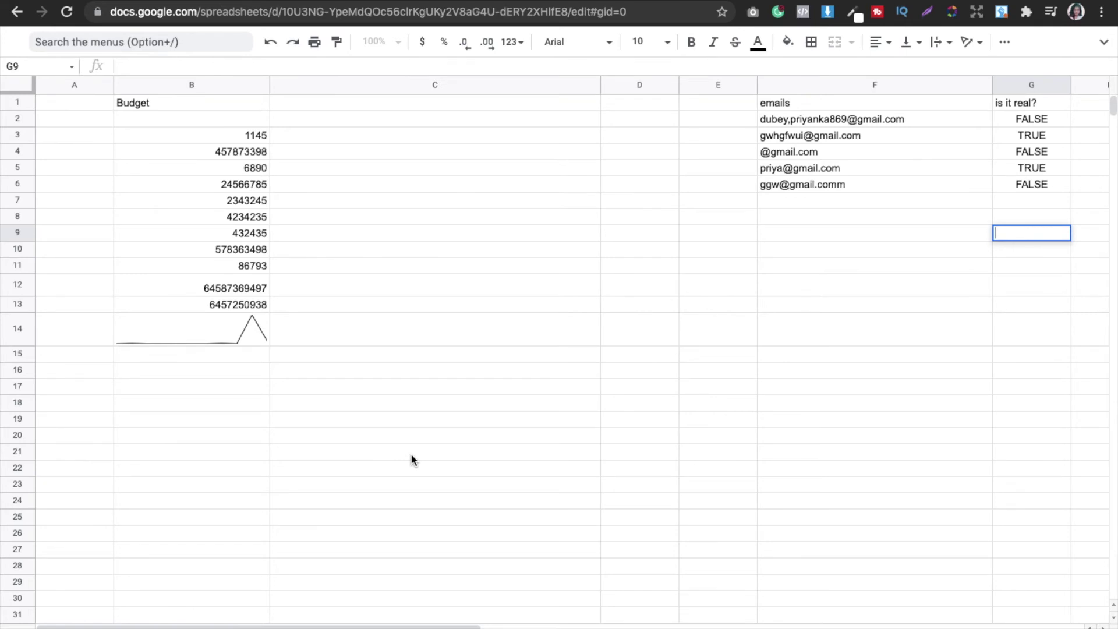
Step: On the WEBSITE / QR CODE sheet, enter the sample website address in A3 as a link
key(alt+Down)
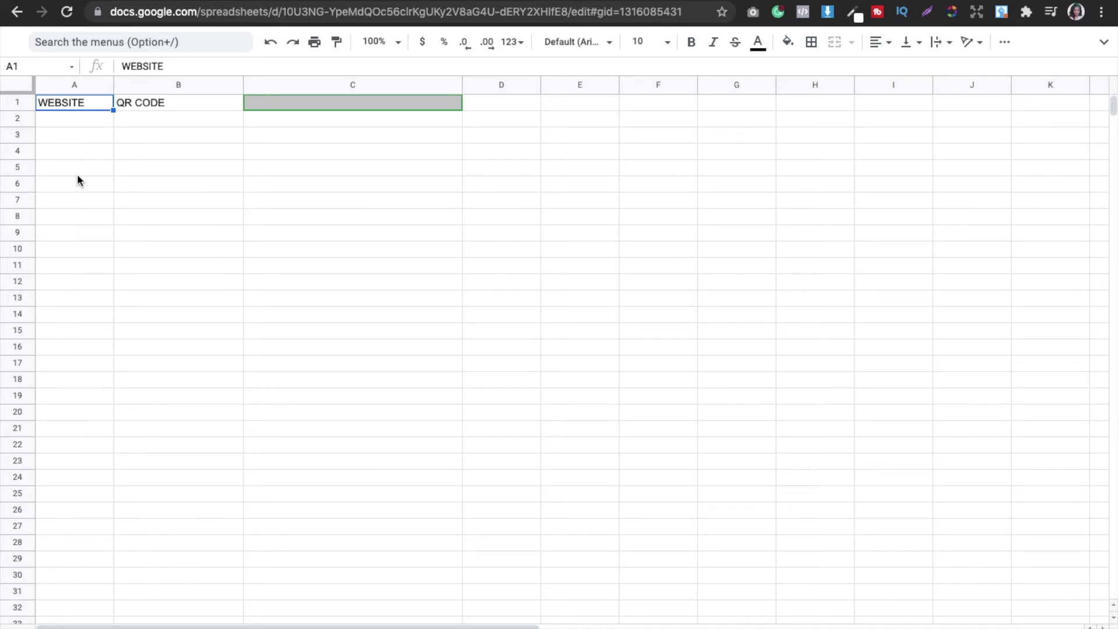
double_click(67, 135)
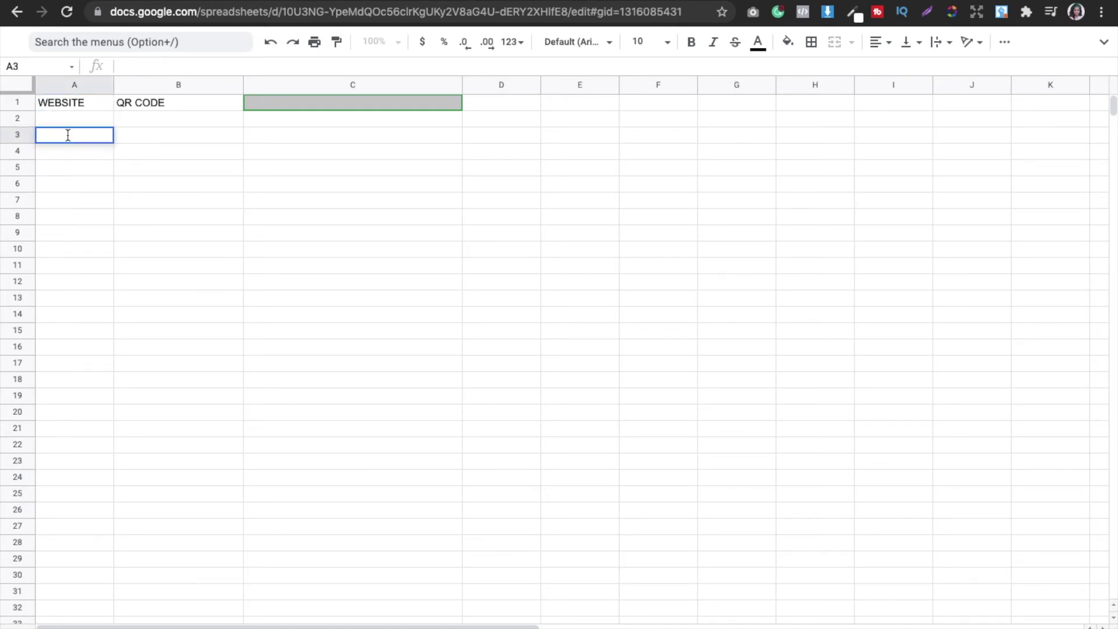
text(PRIYANKA.COM)
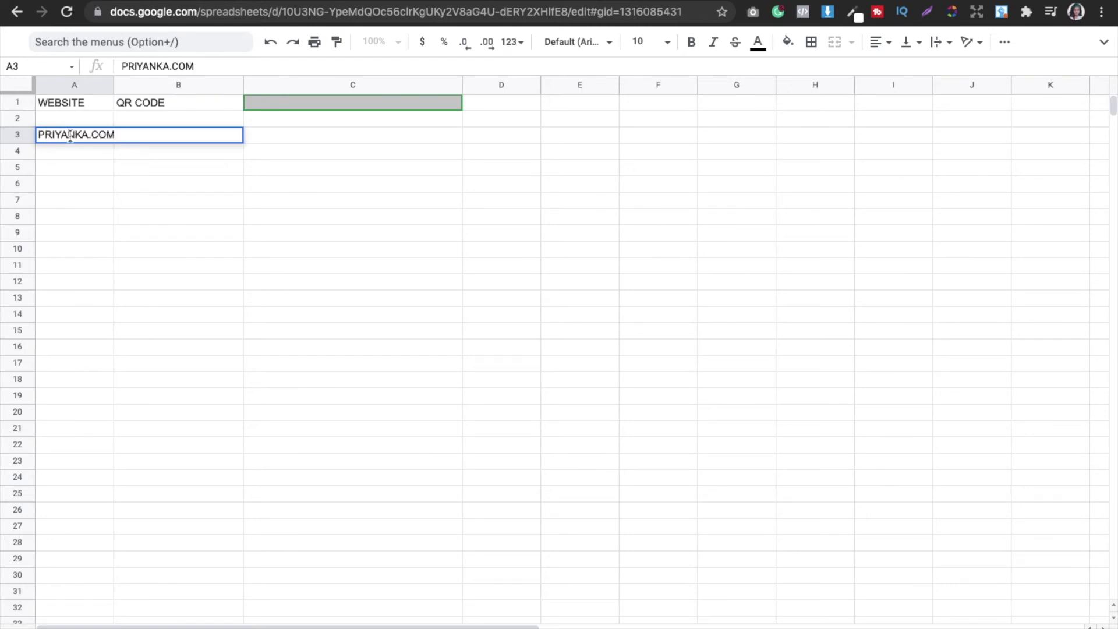
click(134, 221)
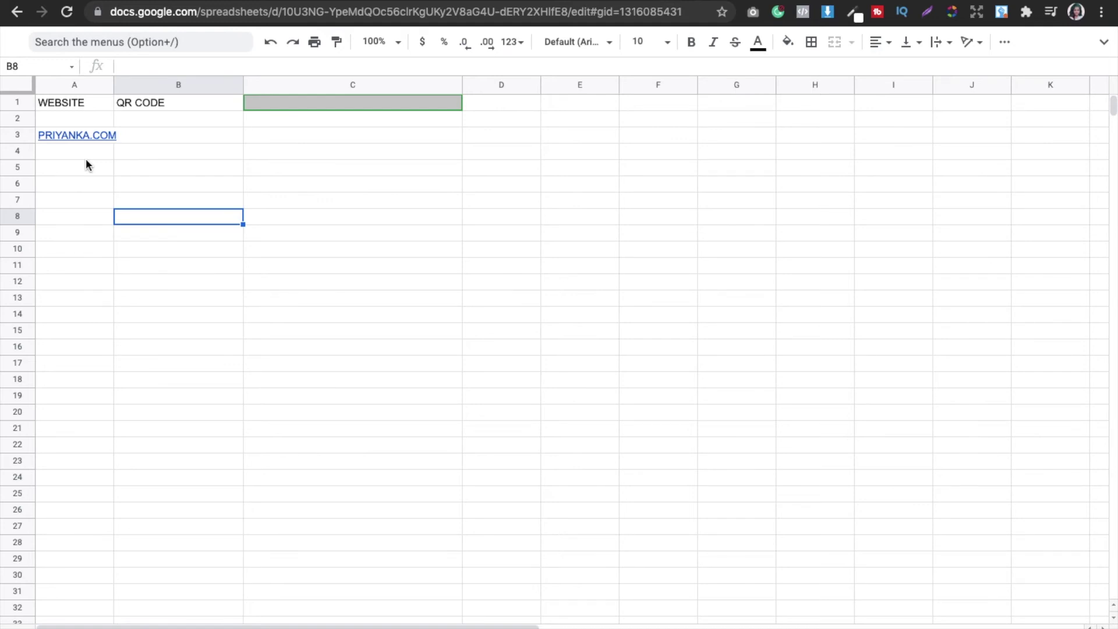
mouse_move(46, 626)
click(287, 99)
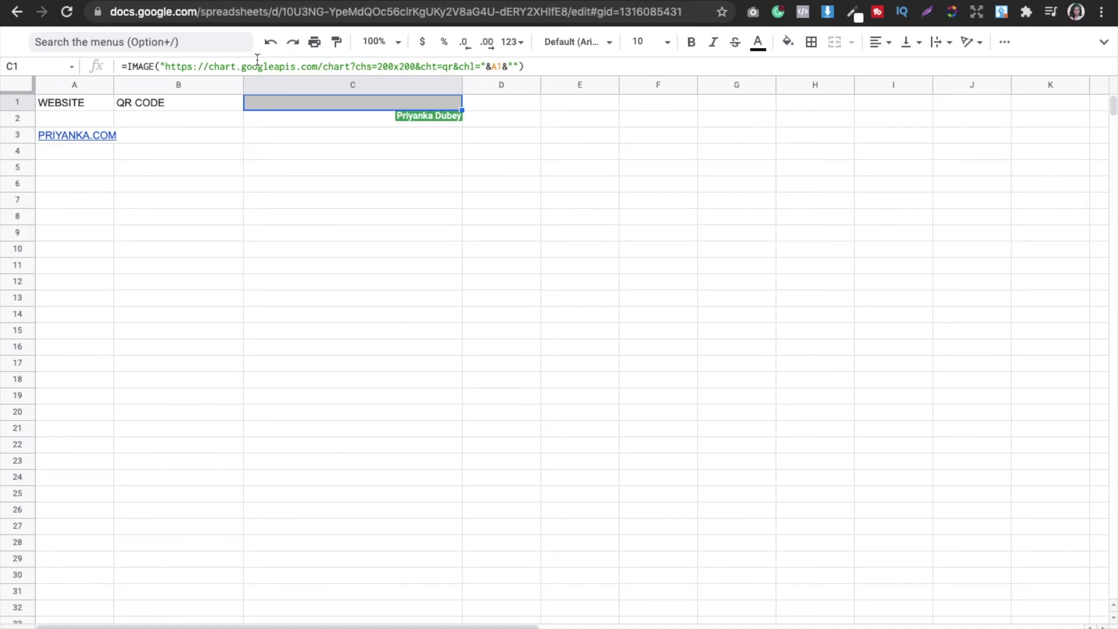
Step: Cut the QR IMAGE formula from C1, paste it into C3, and change its A1 reference to A3
click(123, 67)
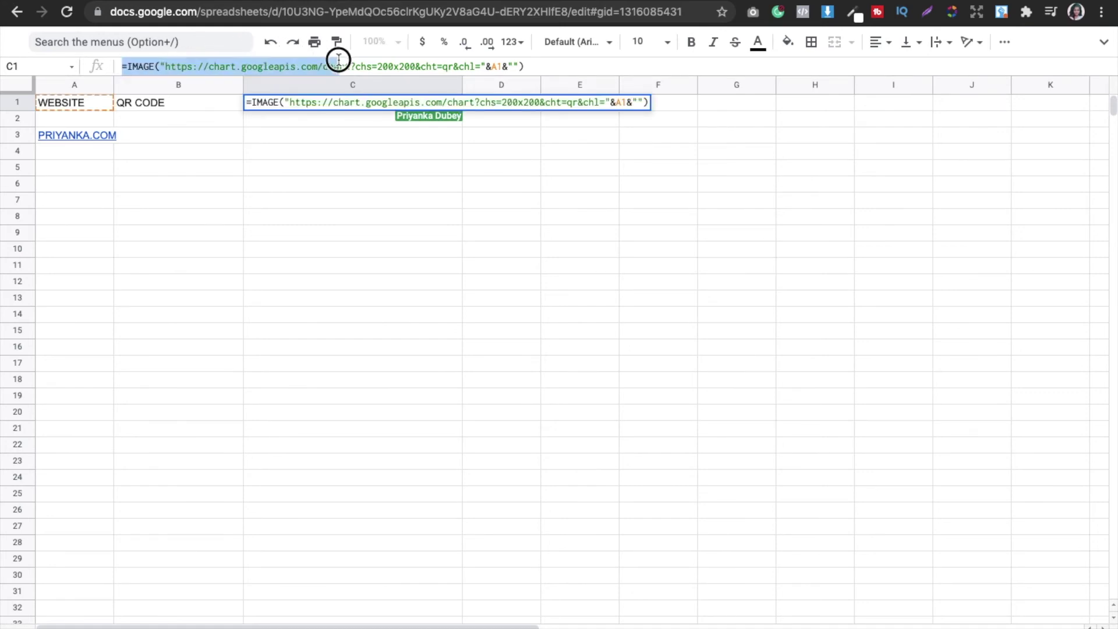
shift+click(530, 65)
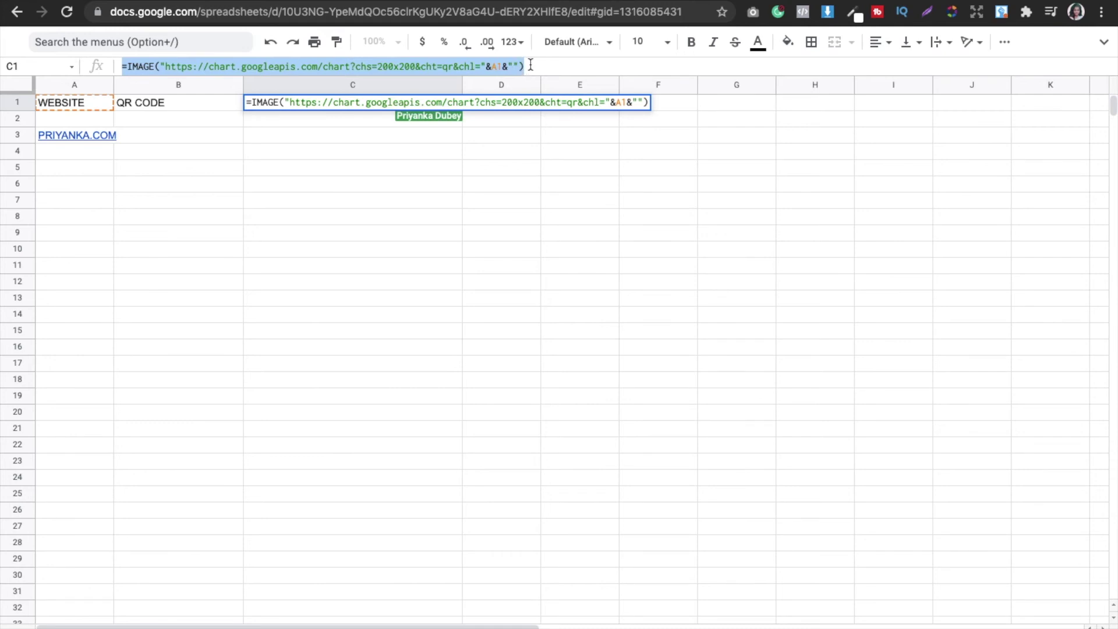
key(super+x)
double_click(253, 135)
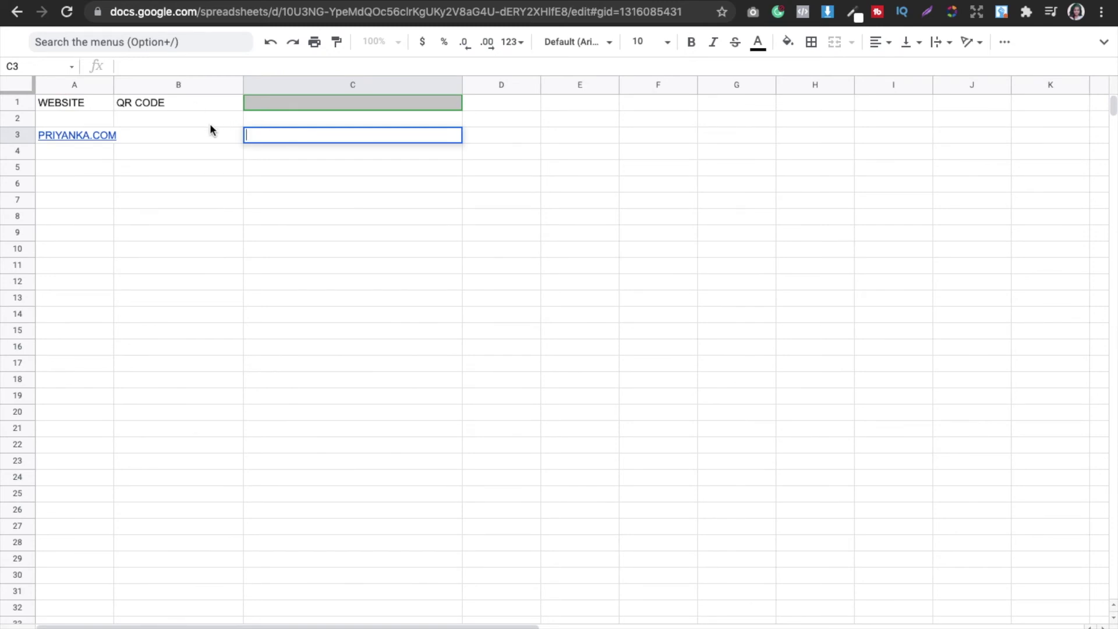
key(super+v)
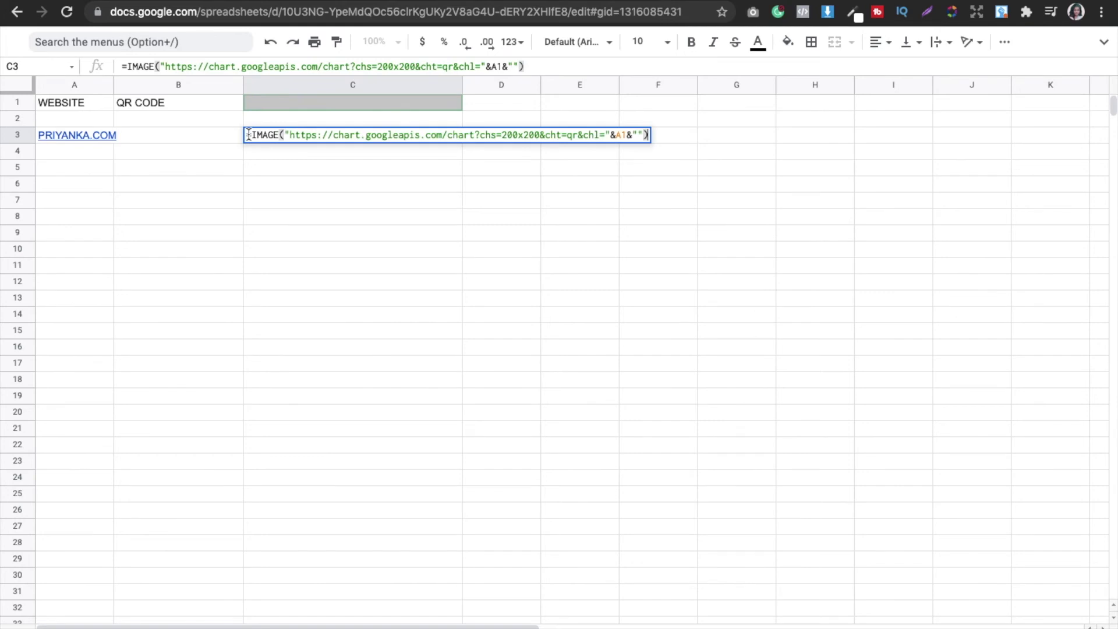
click(627, 135)
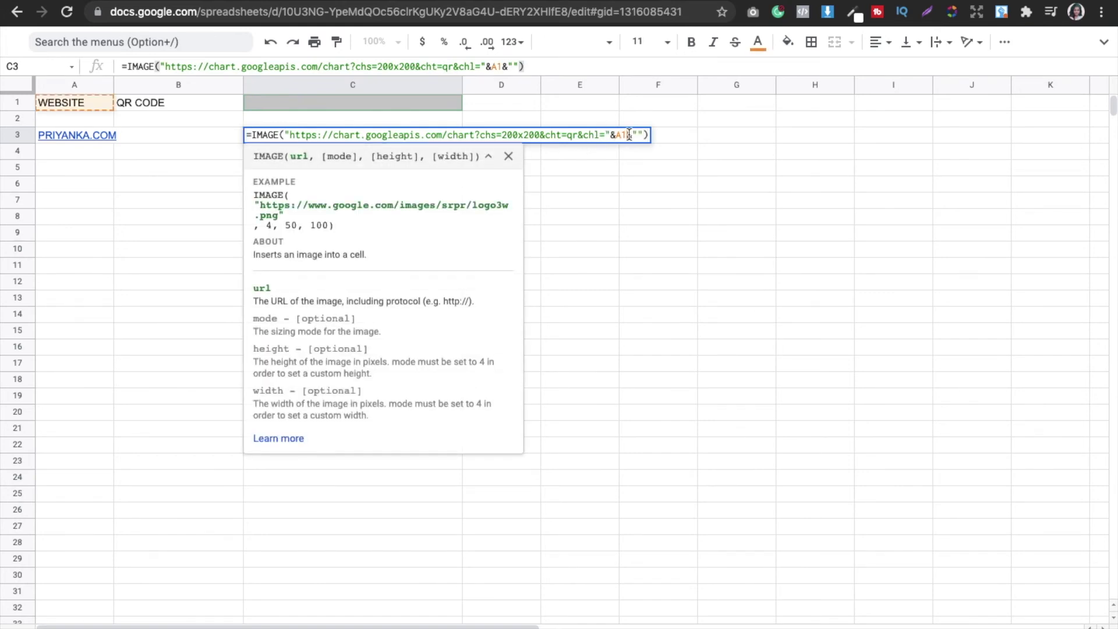
key(BackSpace)
text(3)
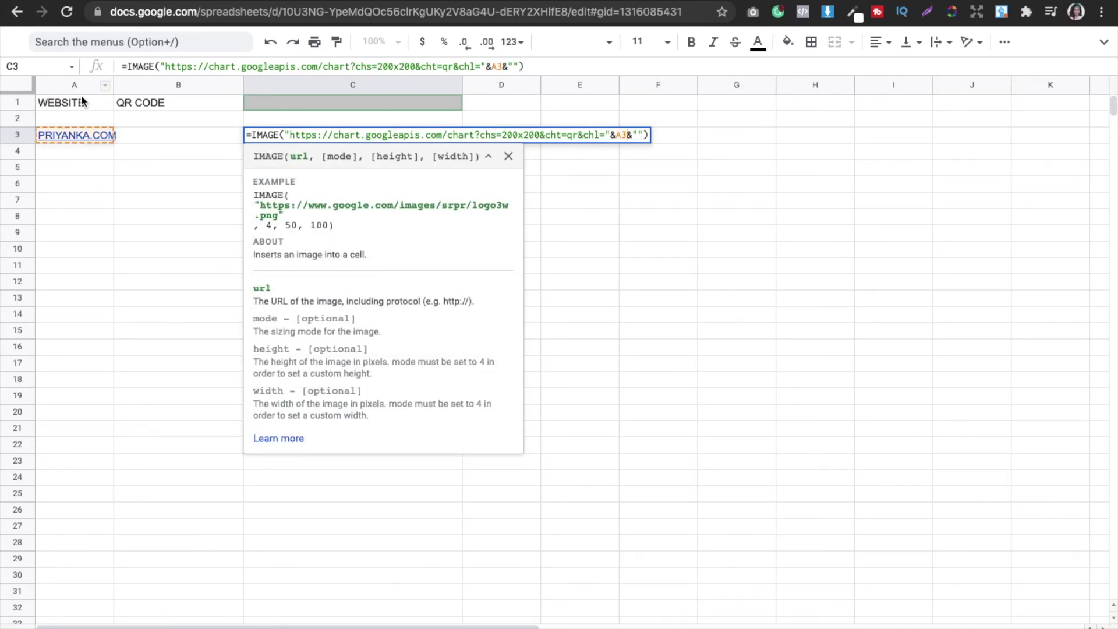
mouse_move(46, 138)
key(Return)
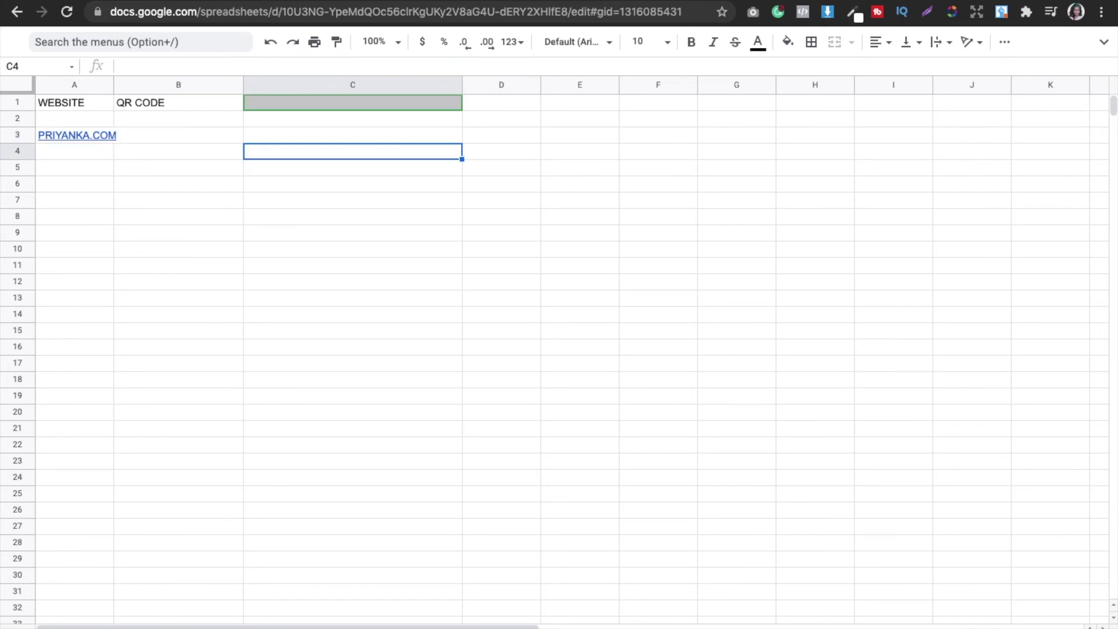
Step: Review C3's QR formula and select row 3 holding the link and QR code
click(357, 137)
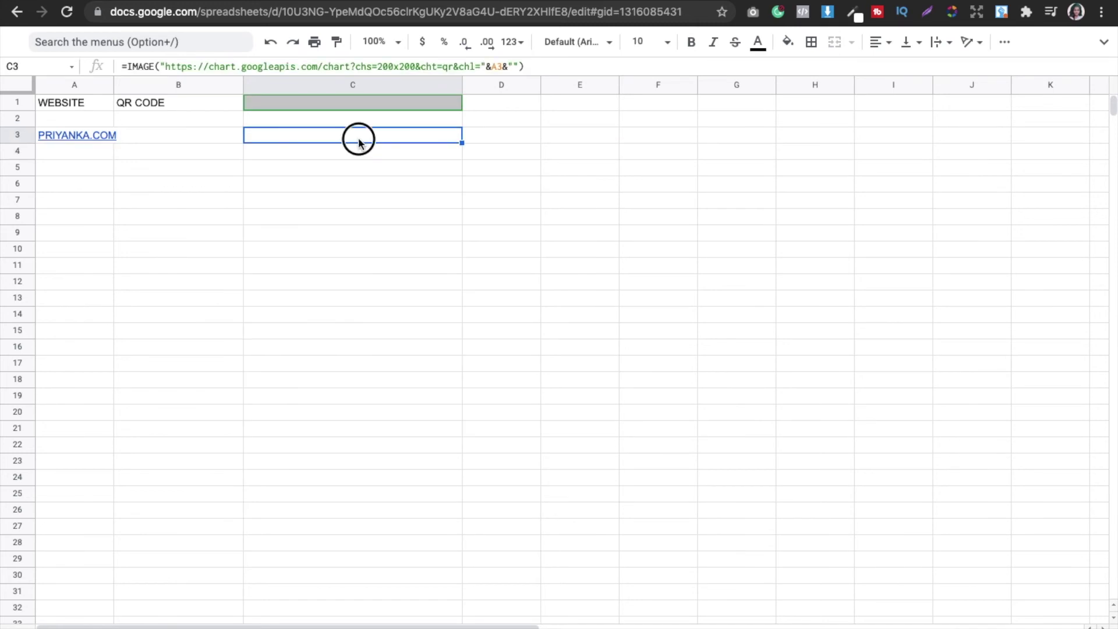
double_click(357, 137)
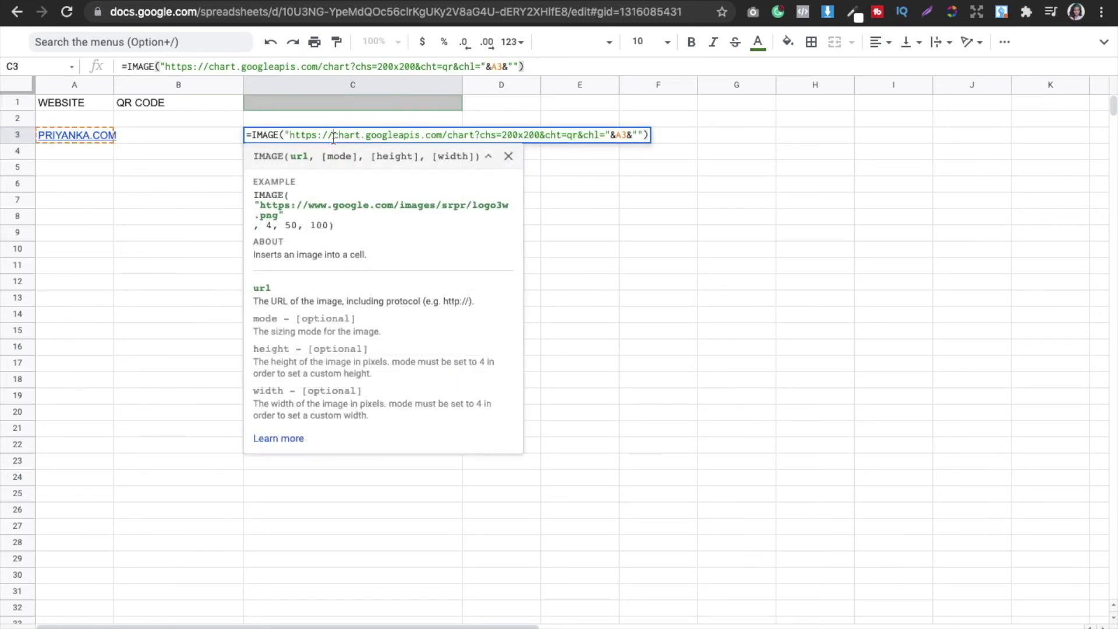
key(super+a)
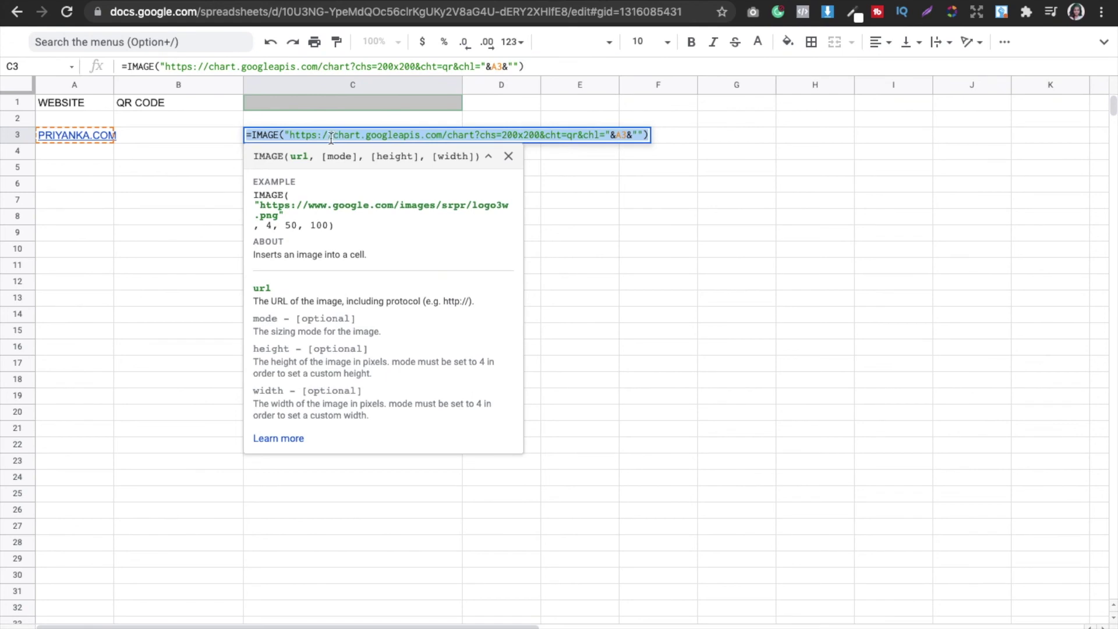
key(Escape)
double_click(163, 135)
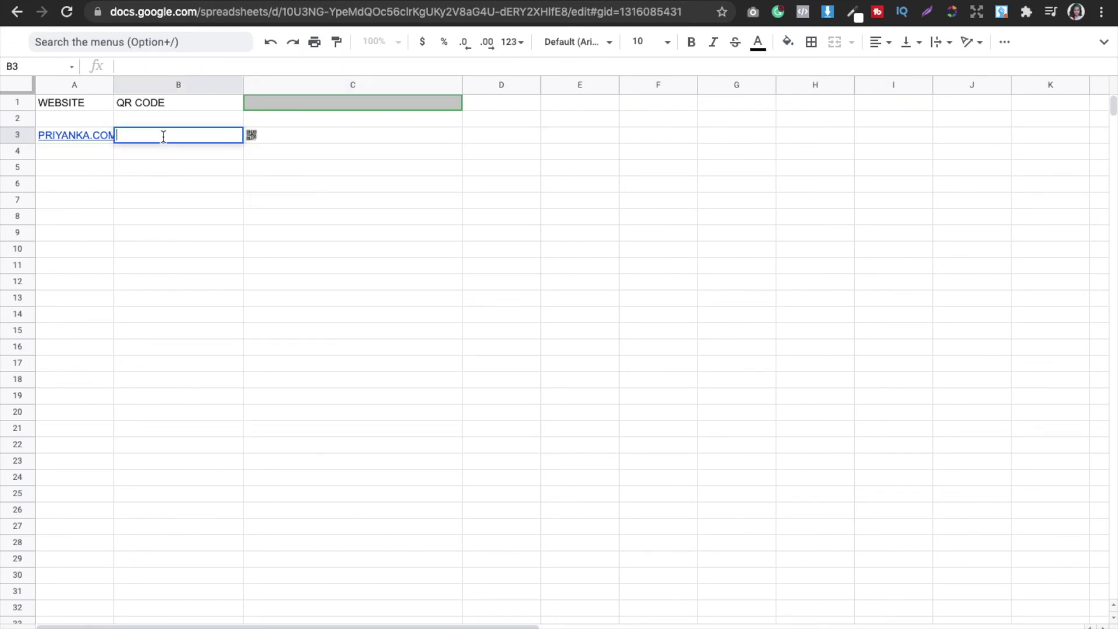
click(324, 182)
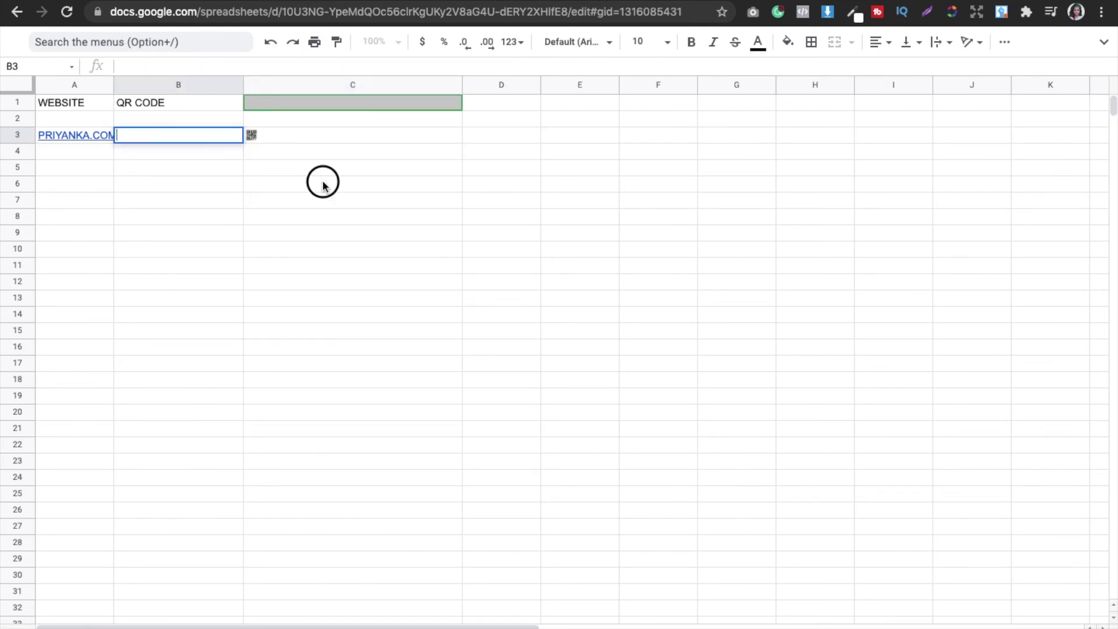
click(249, 138)
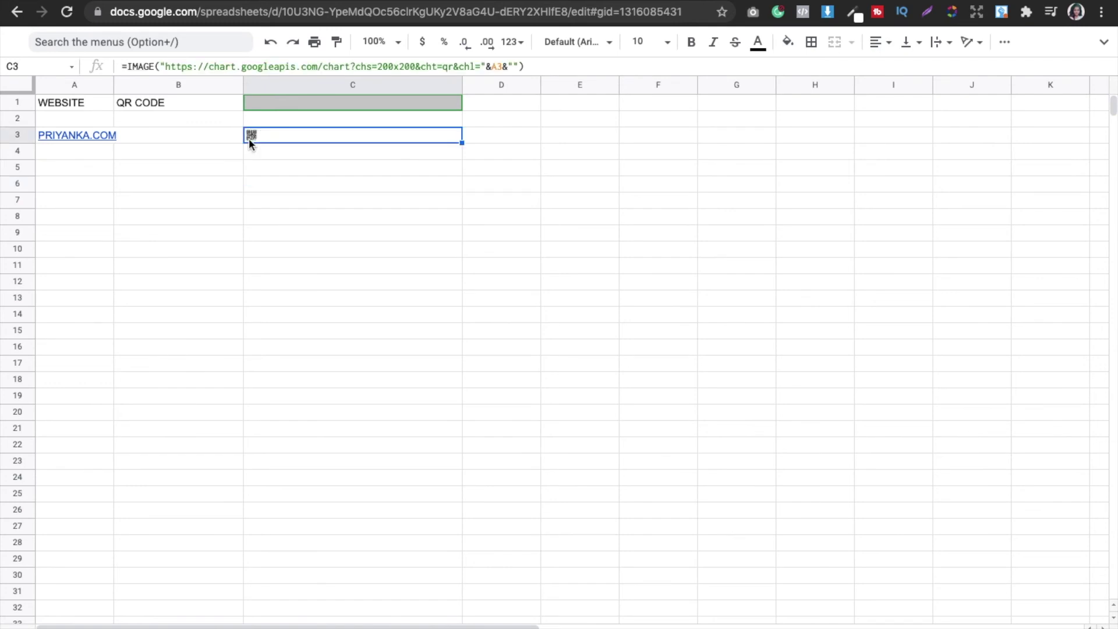
click(28, 135)
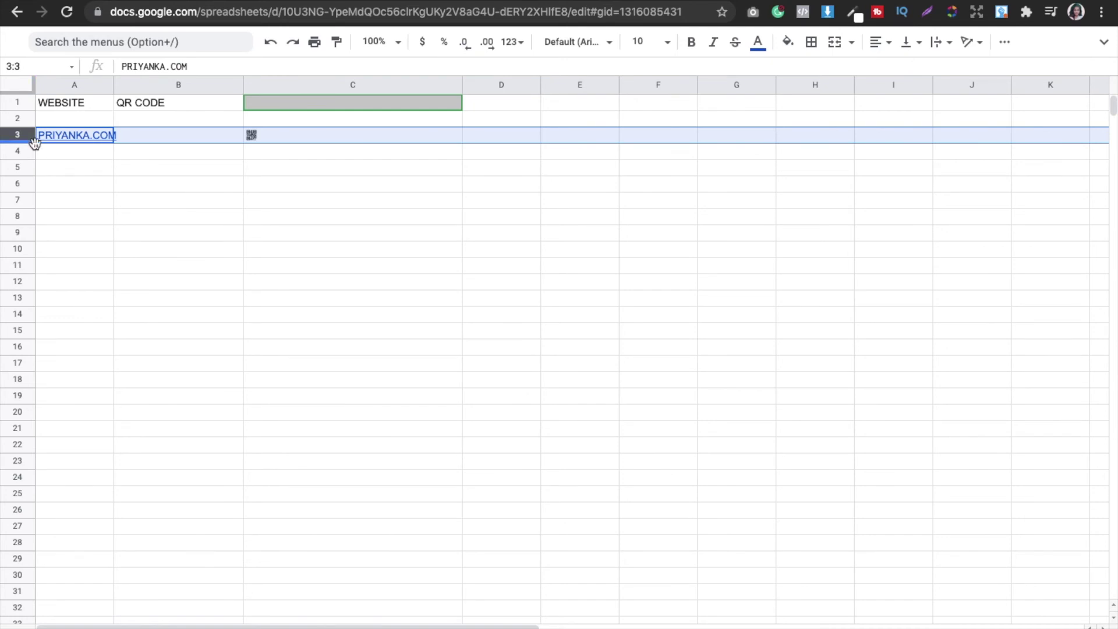
mouse_move(34, 145)
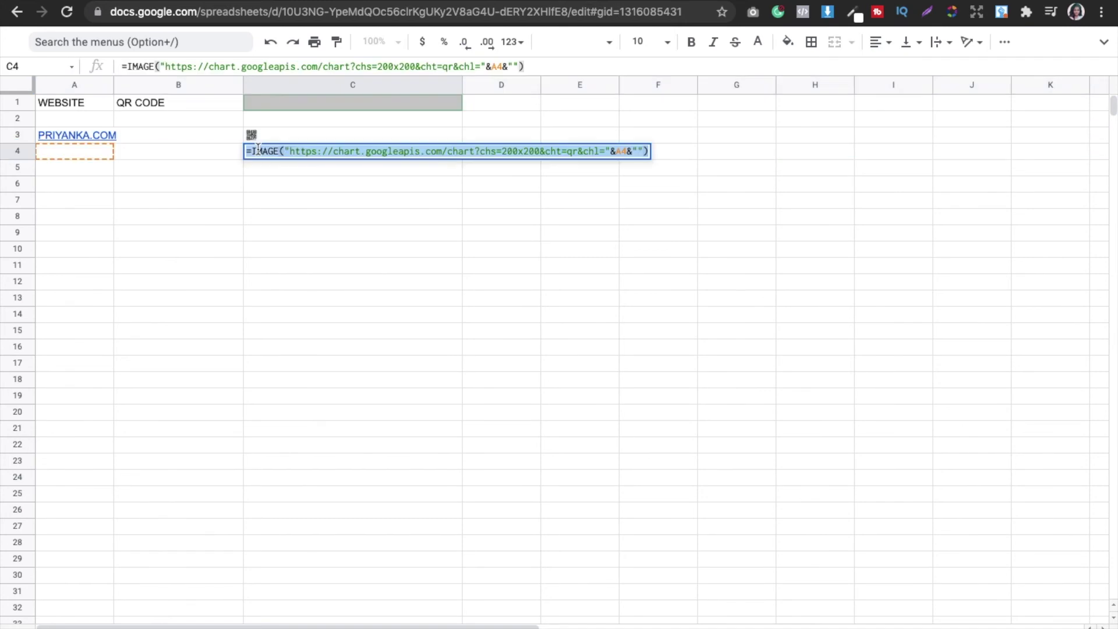
key(Escape)
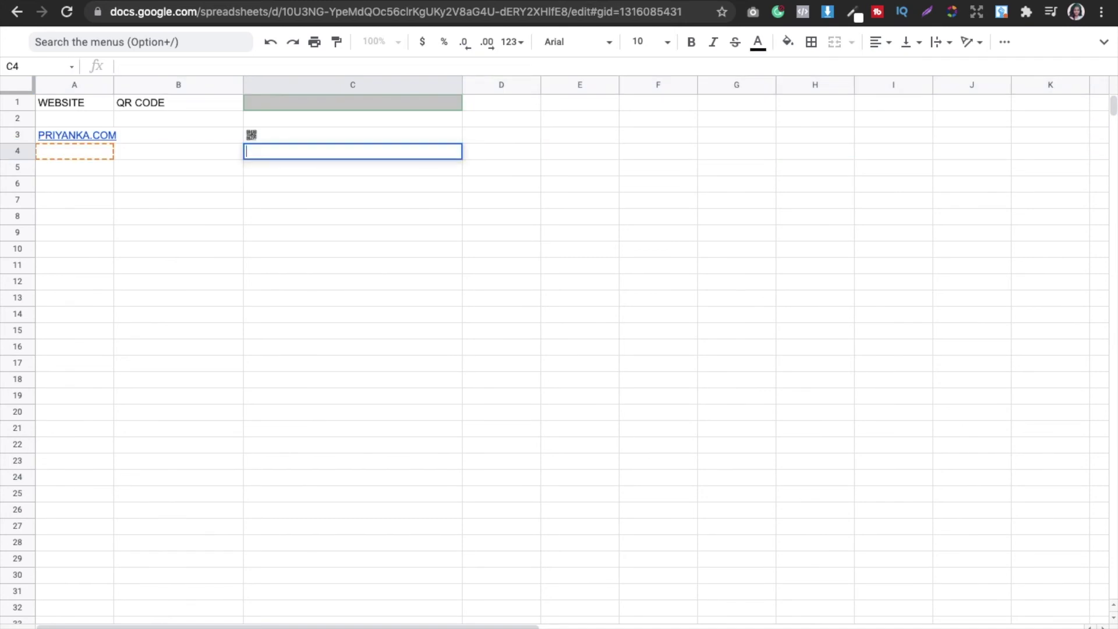
click(40, 136)
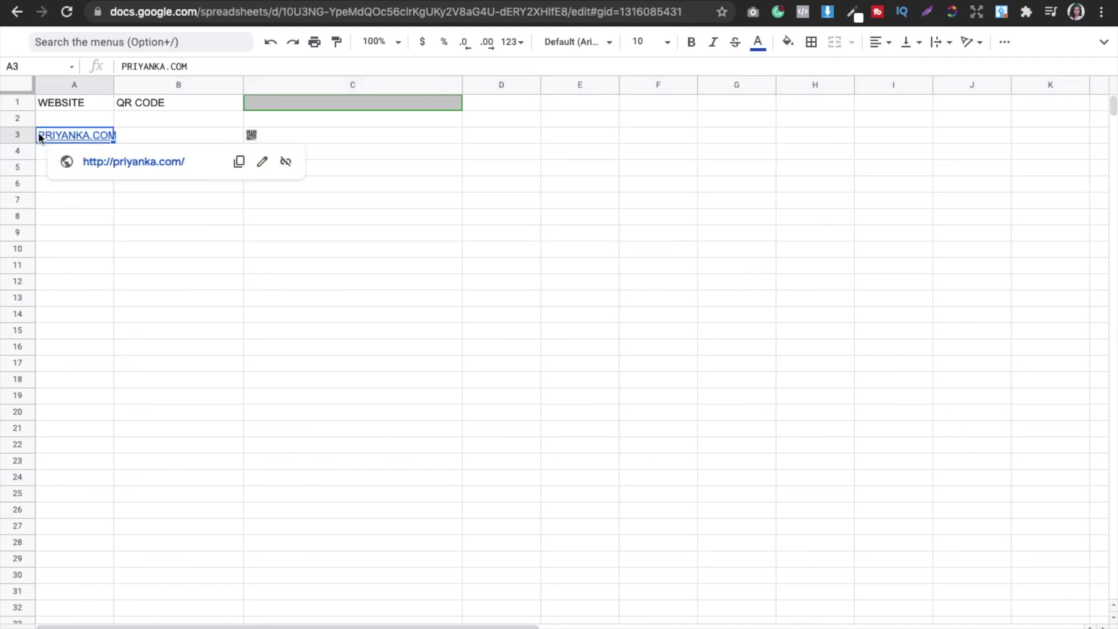
click(26, 135)
Step: Make row 3 much taller so the QR code shows at full size
drag(29, 144, 34, 210)
click(285, 252)
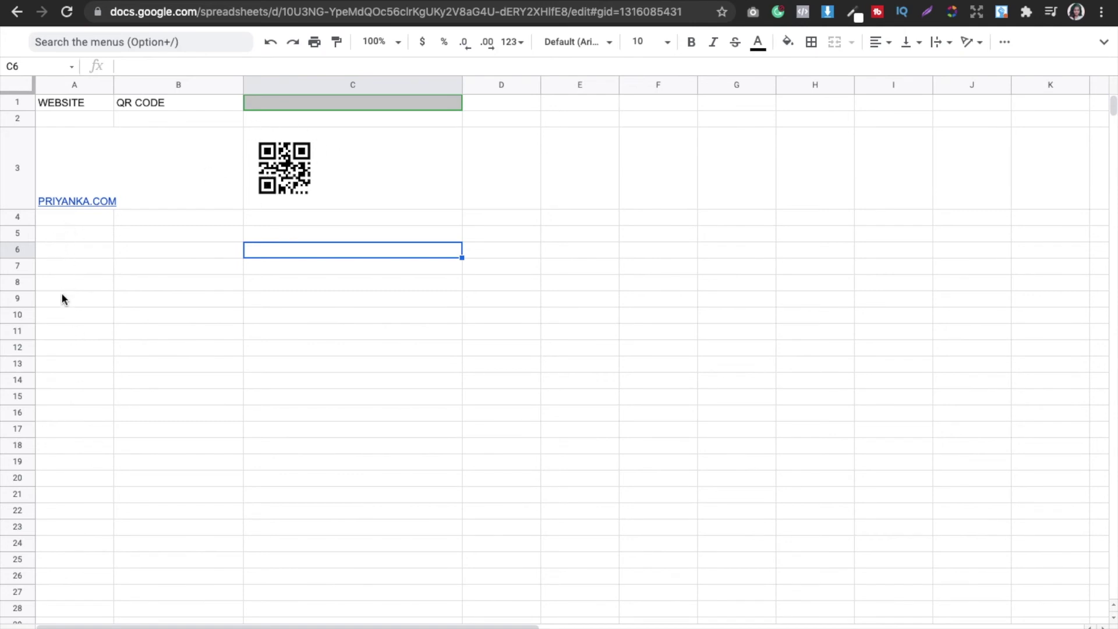
mouse_move(56, 193)
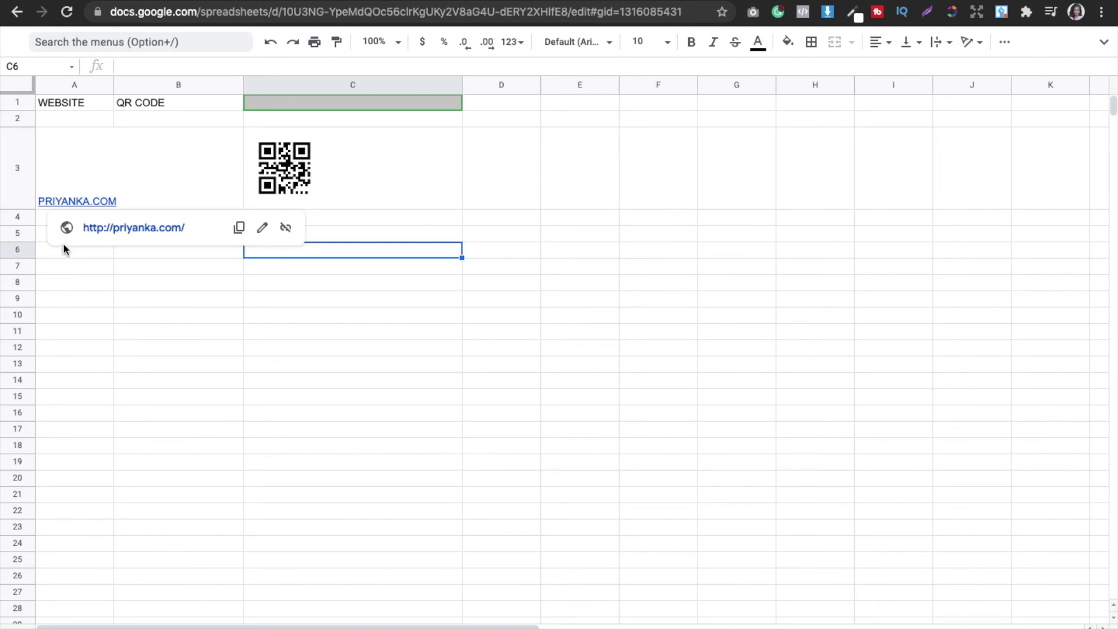
Step: Fill the QR formula from C3:C4 down column C to row 10
click(373, 185)
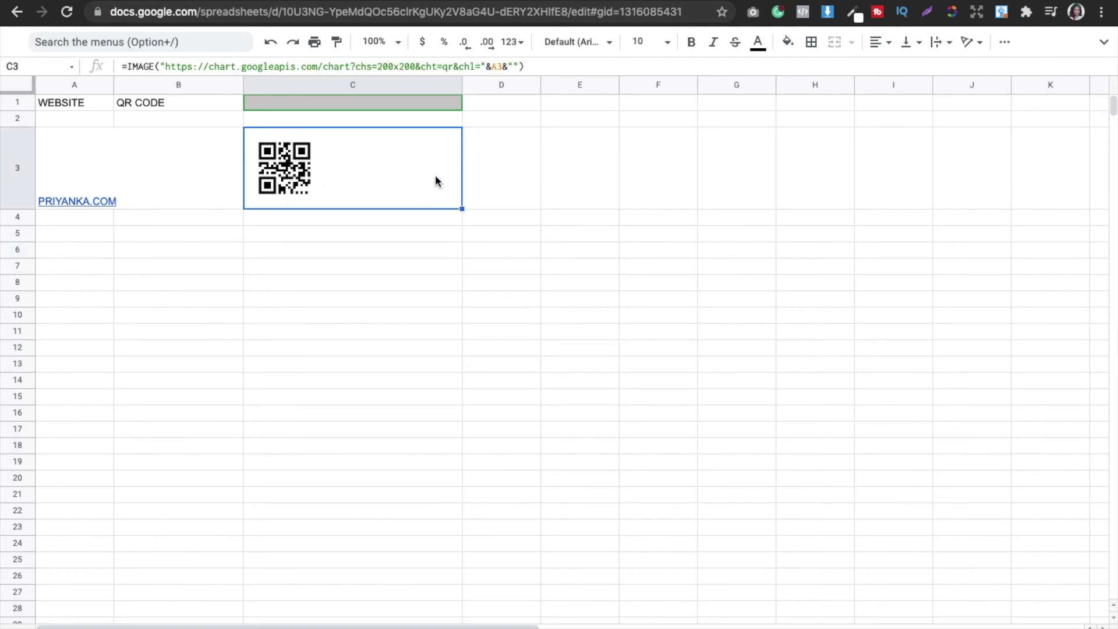
key(shift+Down)
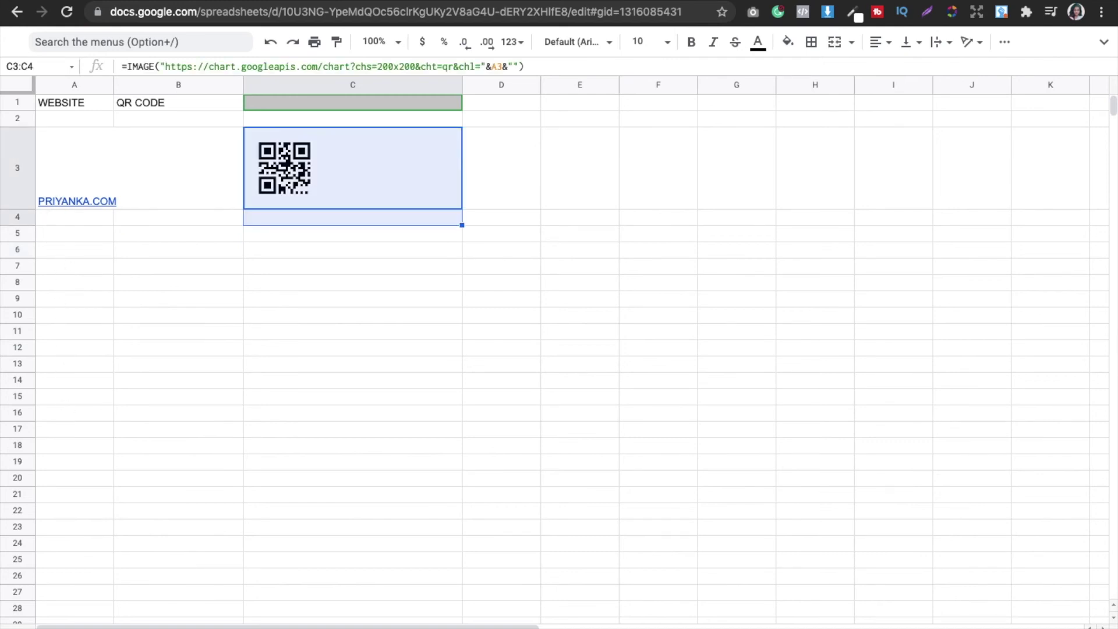
drag(462, 226, 454, 315)
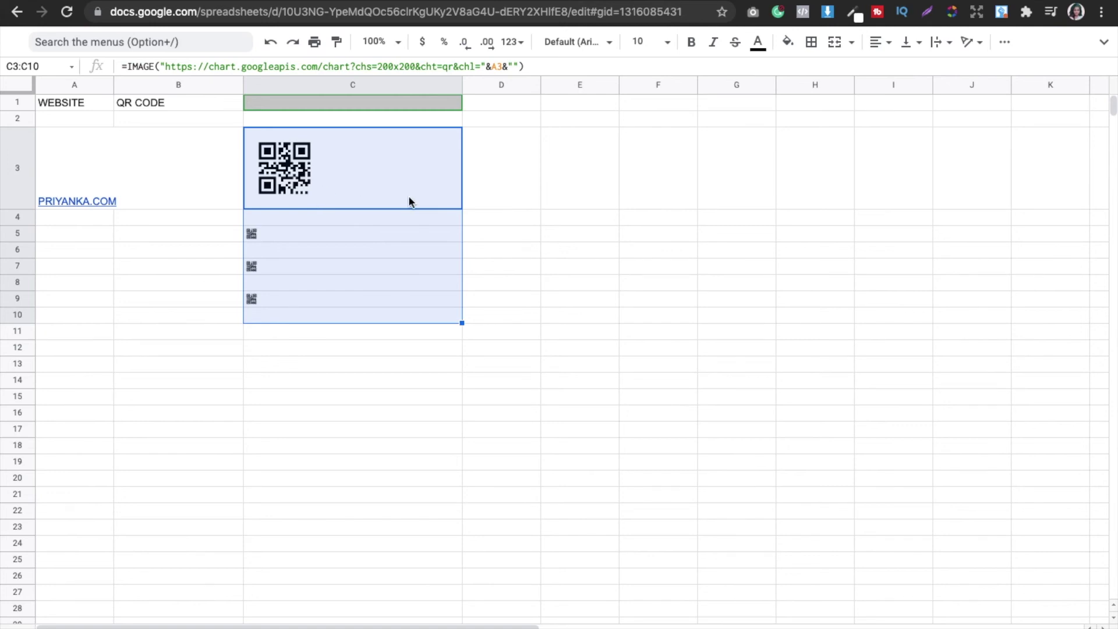
click(305, 170)
double_click(301, 187)
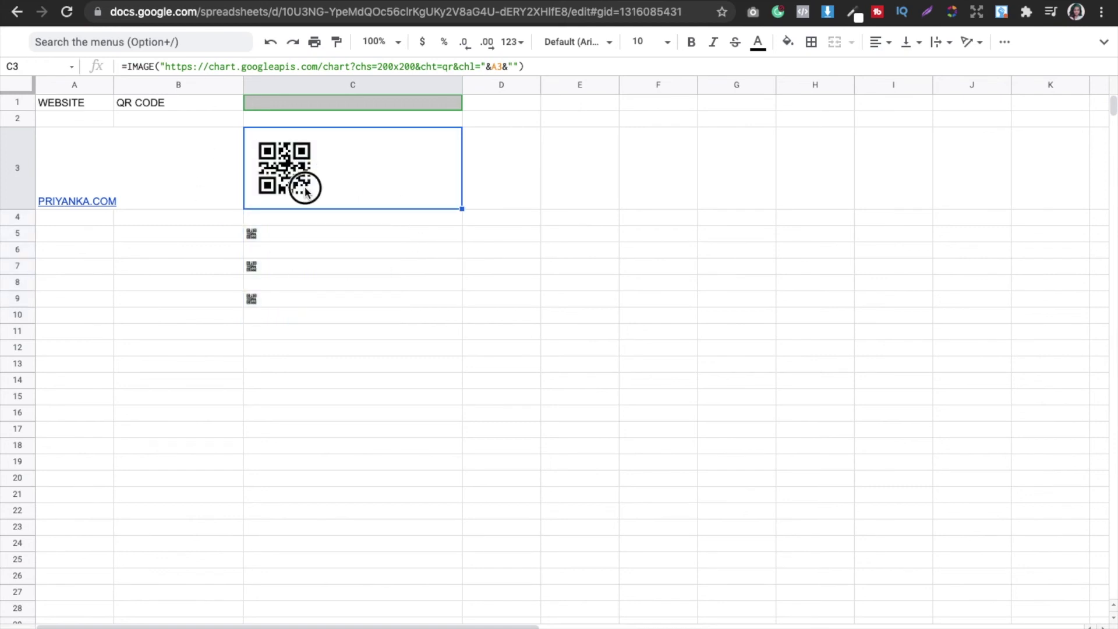
Step: Copy the QR-code cell C3 and paste its formula into I14, dismissing the extension prompt
click(337, 260)
right_click(303, 148)
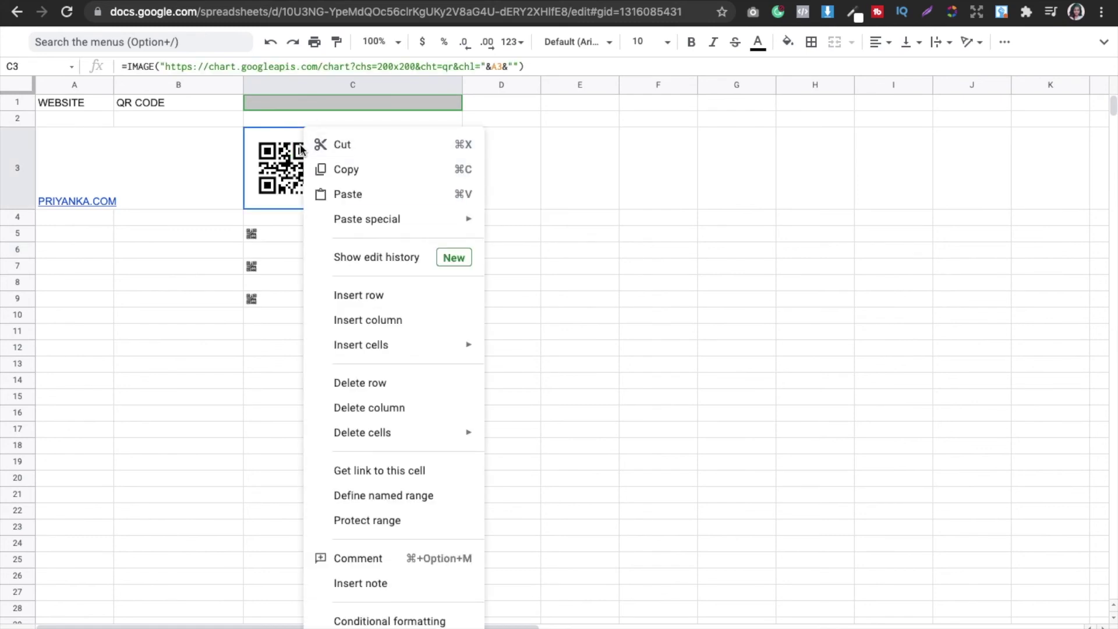
click(347, 169)
click(860, 385)
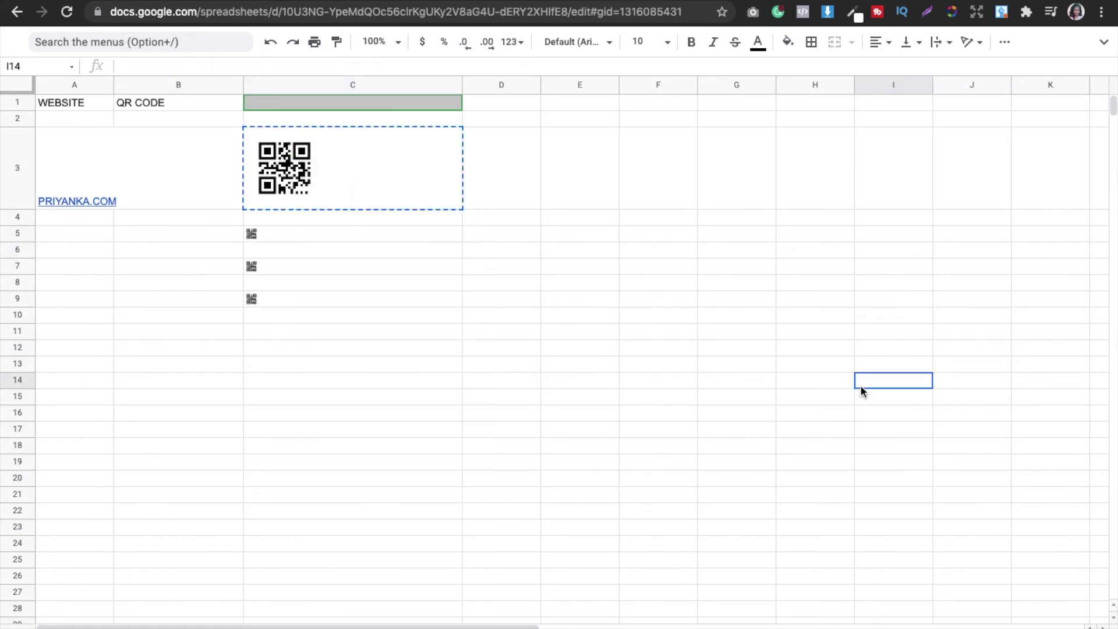
right_click(860, 386)
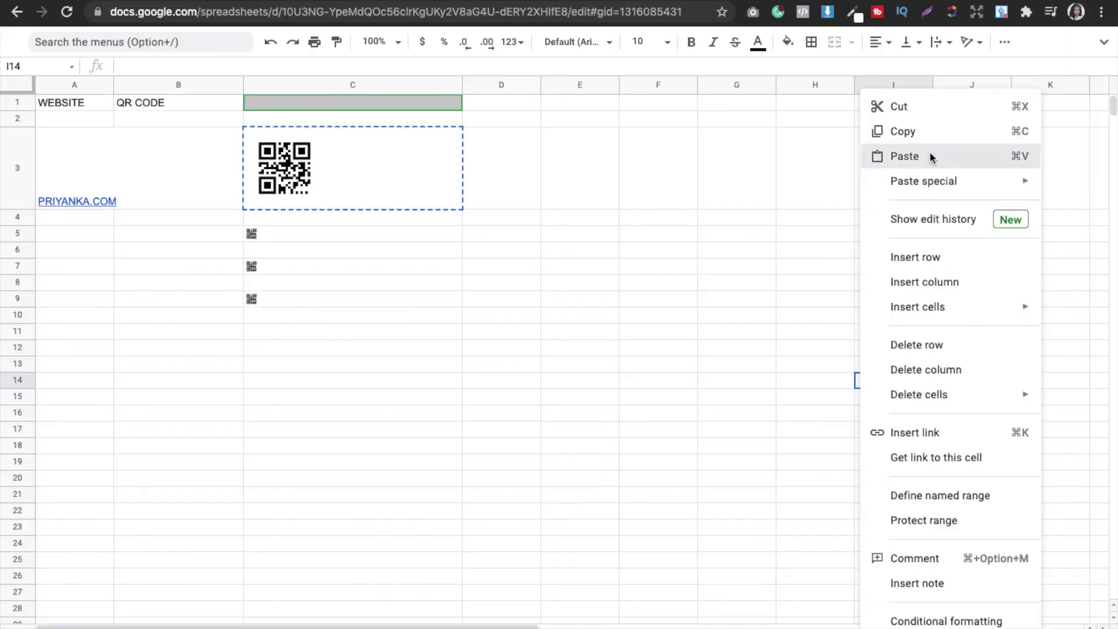
click(928, 156)
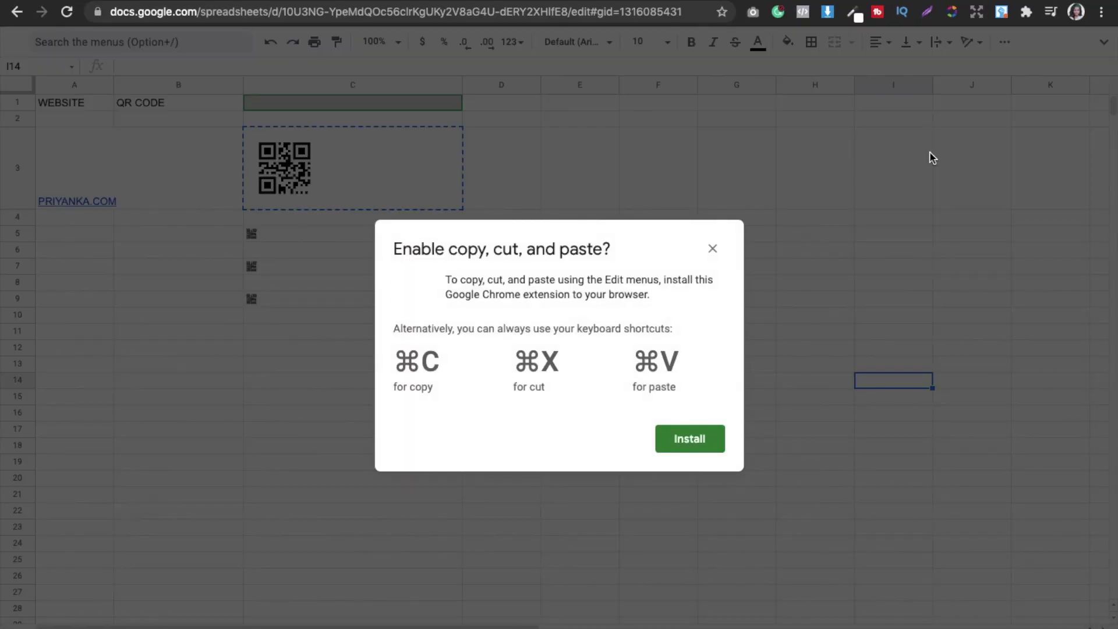
click(713, 248)
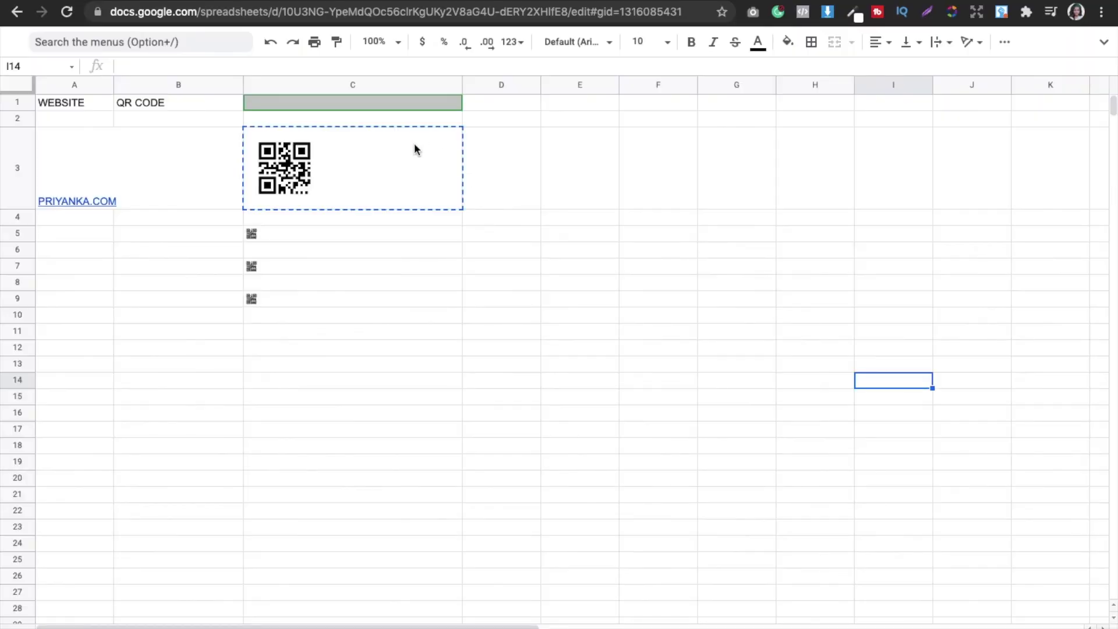
key(super+v)
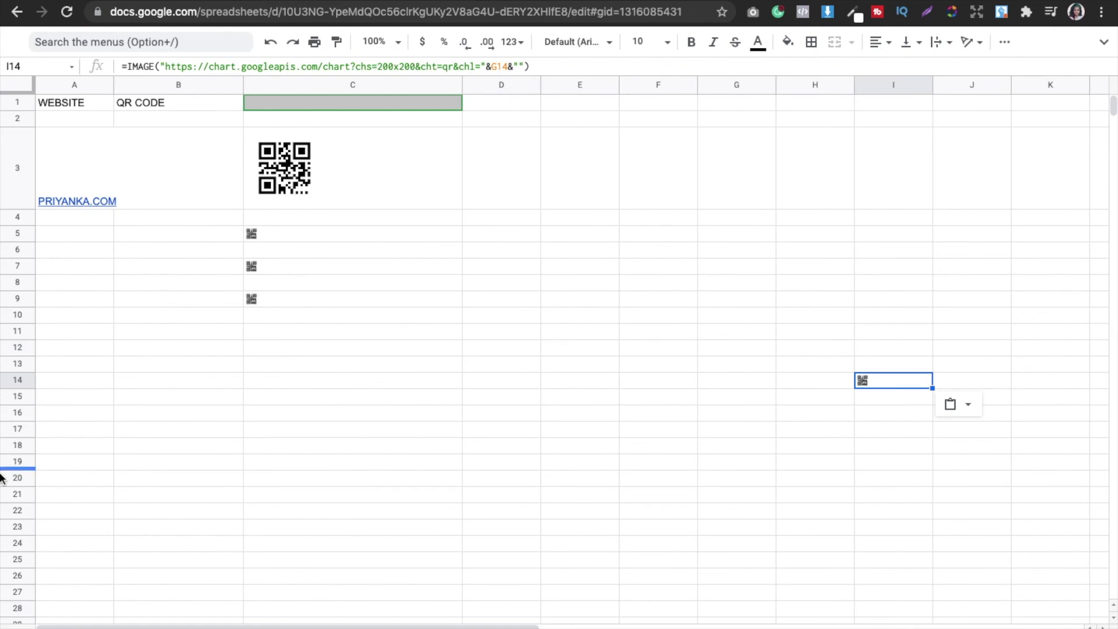
Step: Enter a space-padded sample name in A15 and widen column A to fit it
click(150, 396)
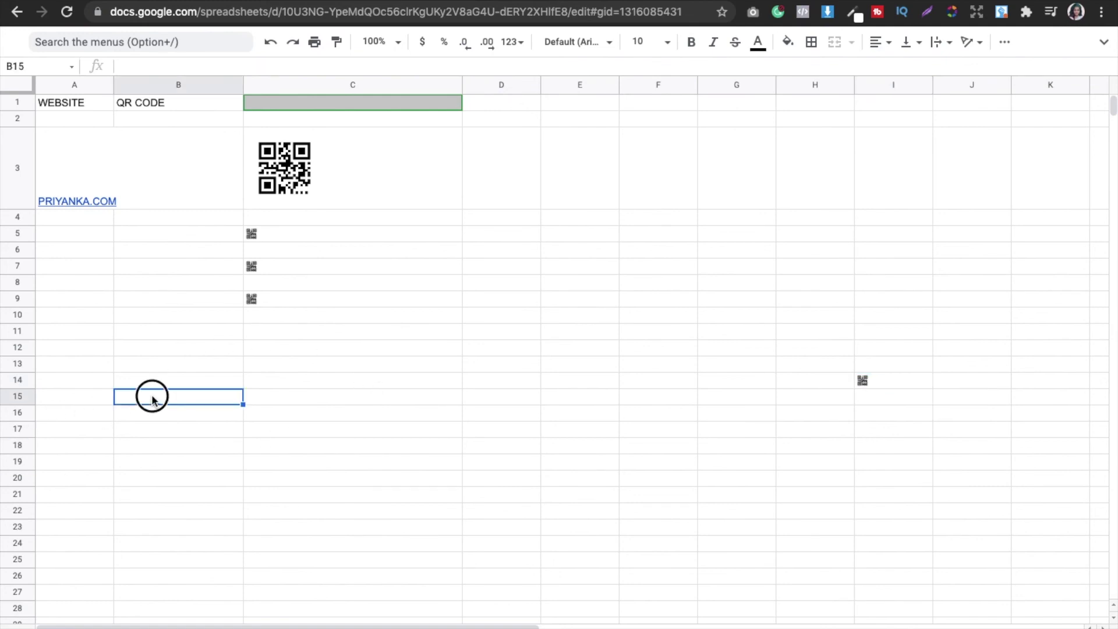
double_click(71, 399)
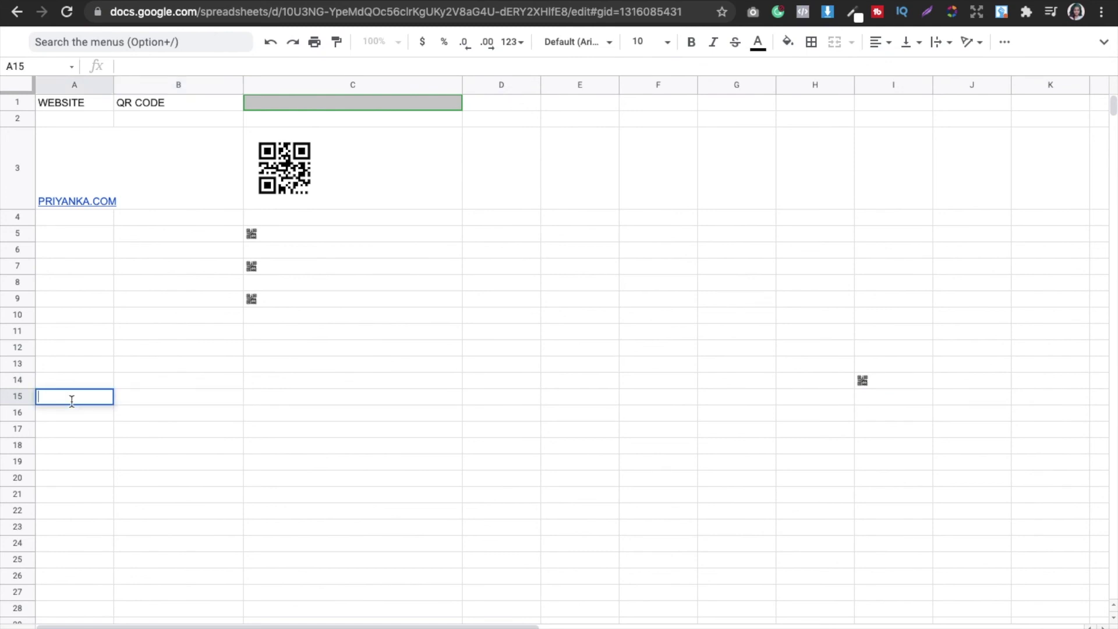
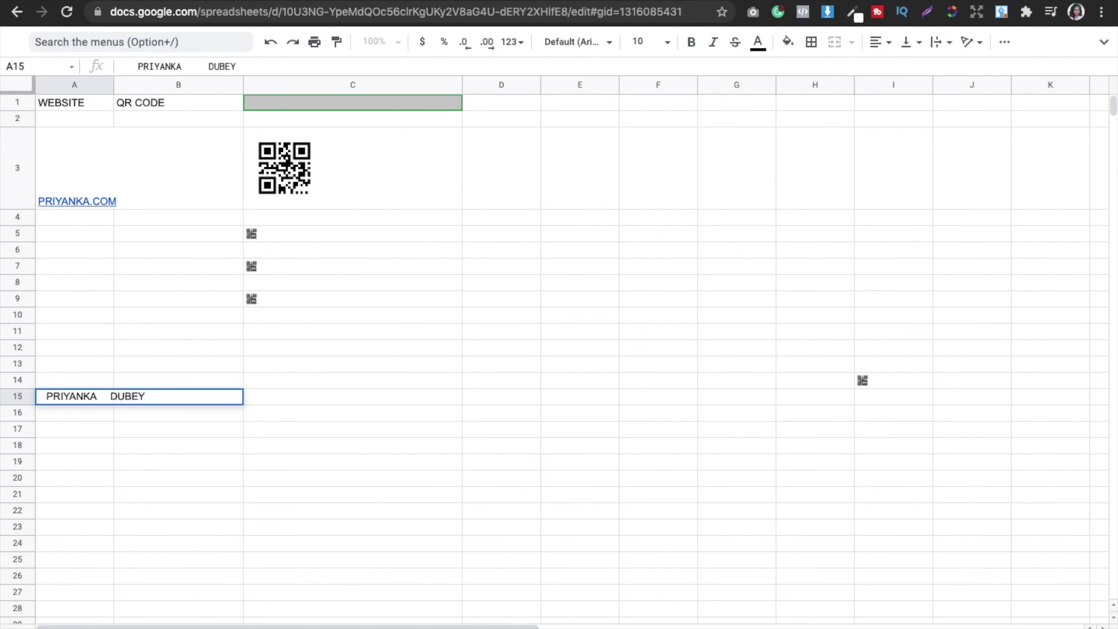
click(287, 416)
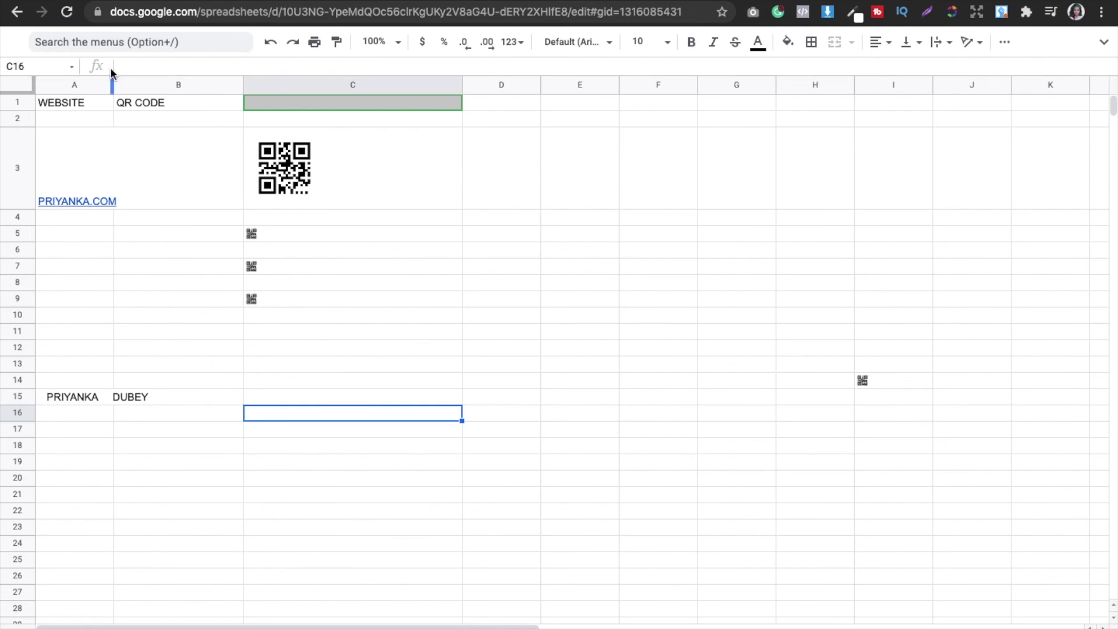
drag(111, 83, 114, 83)
drag(186, 85, 189, 85)
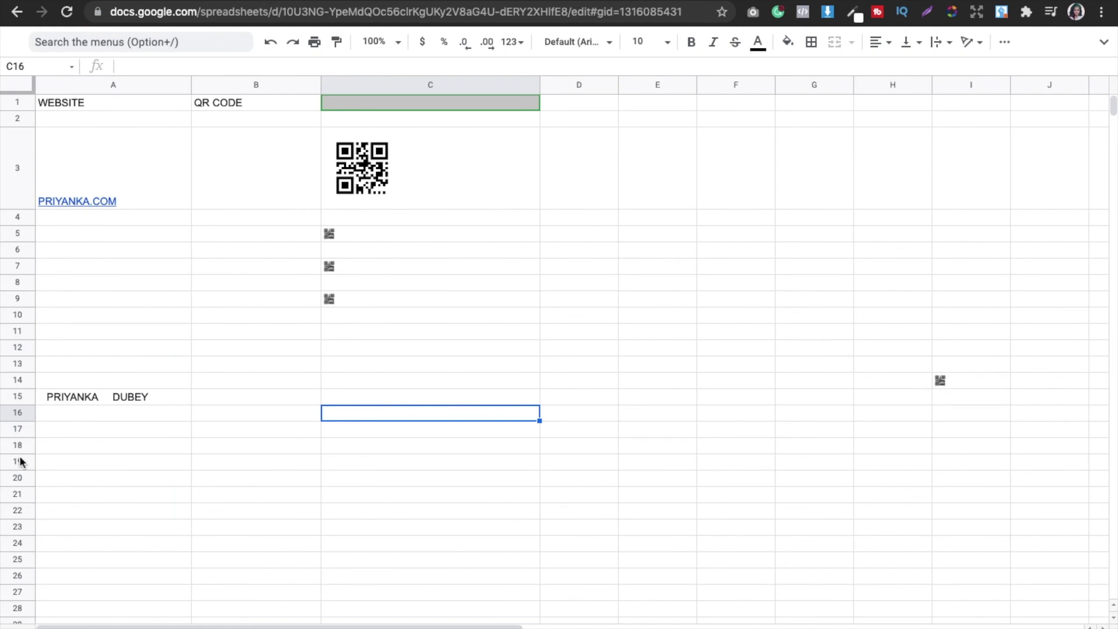
Step: Enter three more sample names with irregular extra spaces in A16–A18
double_click(75, 413)
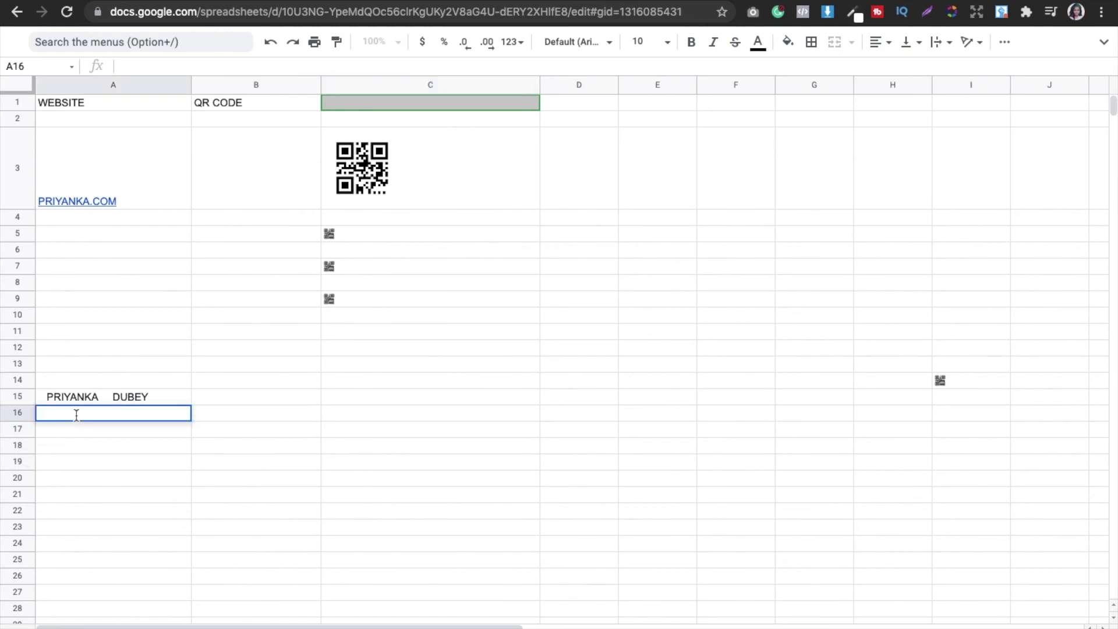
text(WHVJ HFGIUHRIOHEOI.)
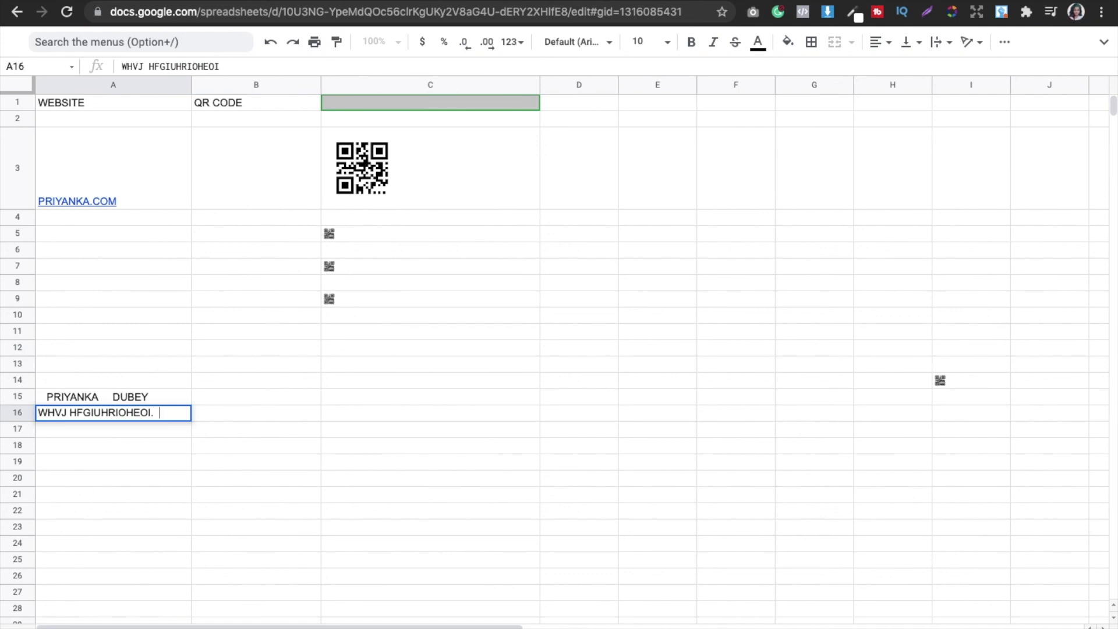
key(BackSpace)
key(BackSpace)
text(YG)
click(82, 434)
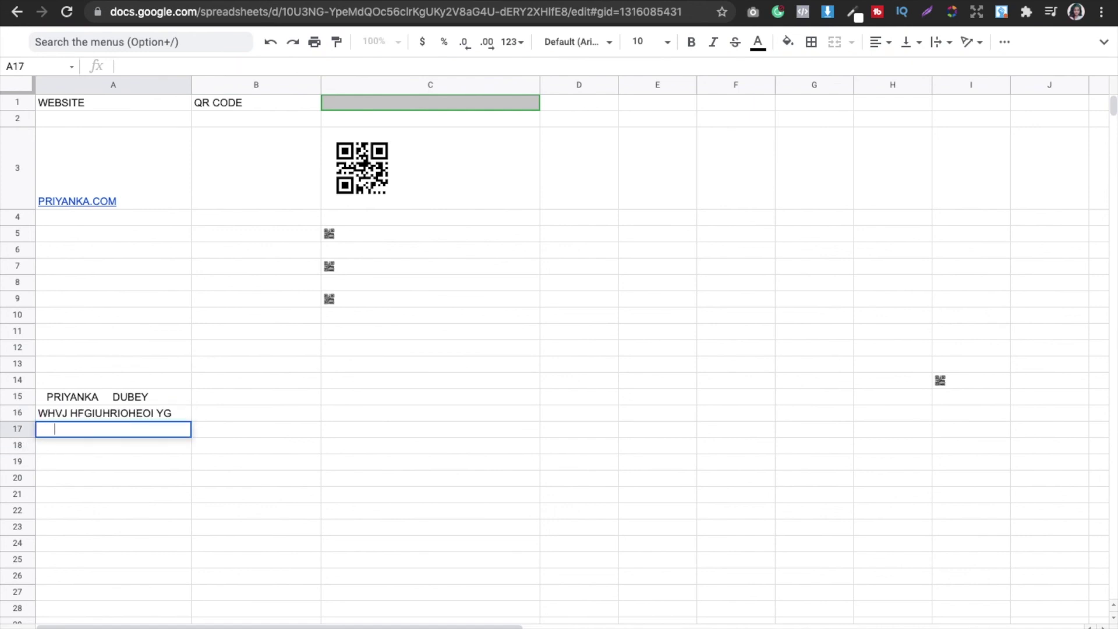
text(PRIYANKA)
double_click(70, 447)
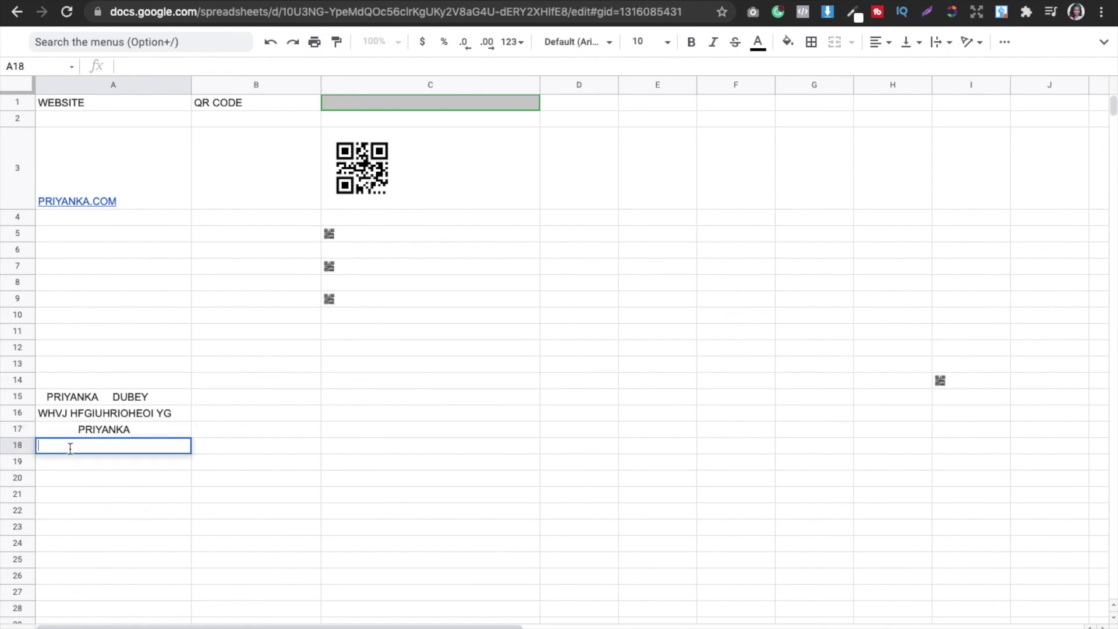
click(102, 510)
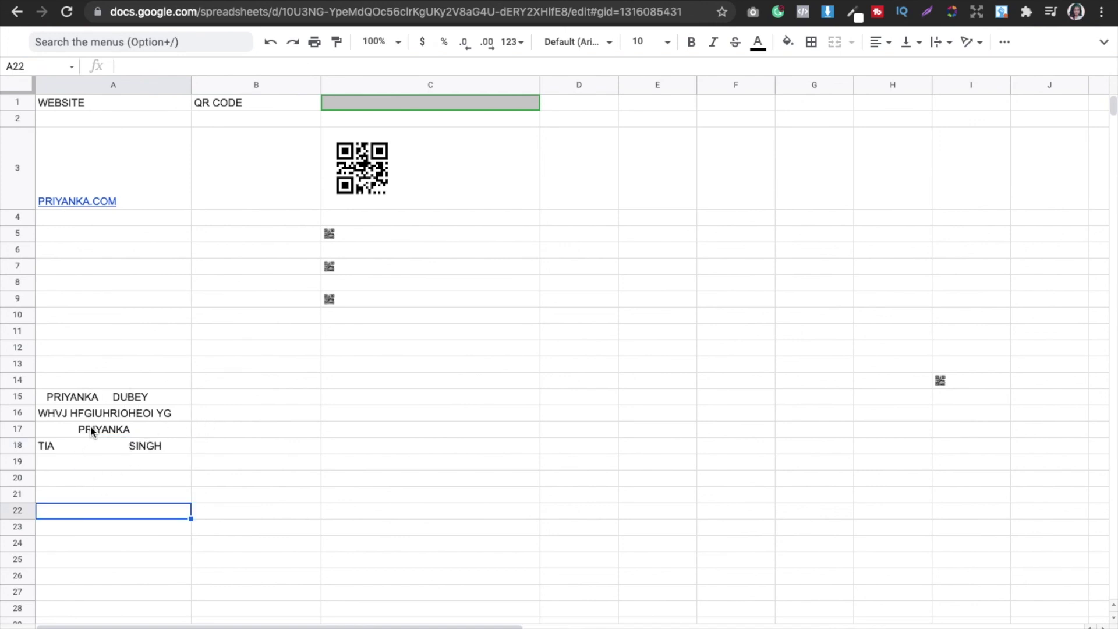
click(94, 369)
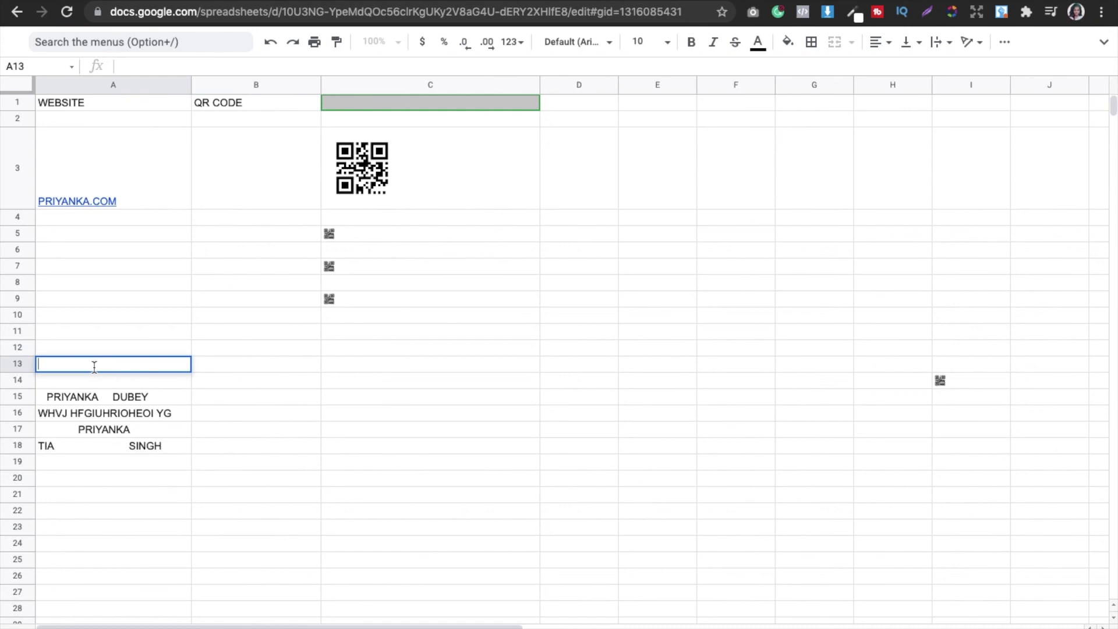
Step: Type NAME into A13 and CLEANED NAMES into C13 as column headers
text(NAME)
click(335, 370)
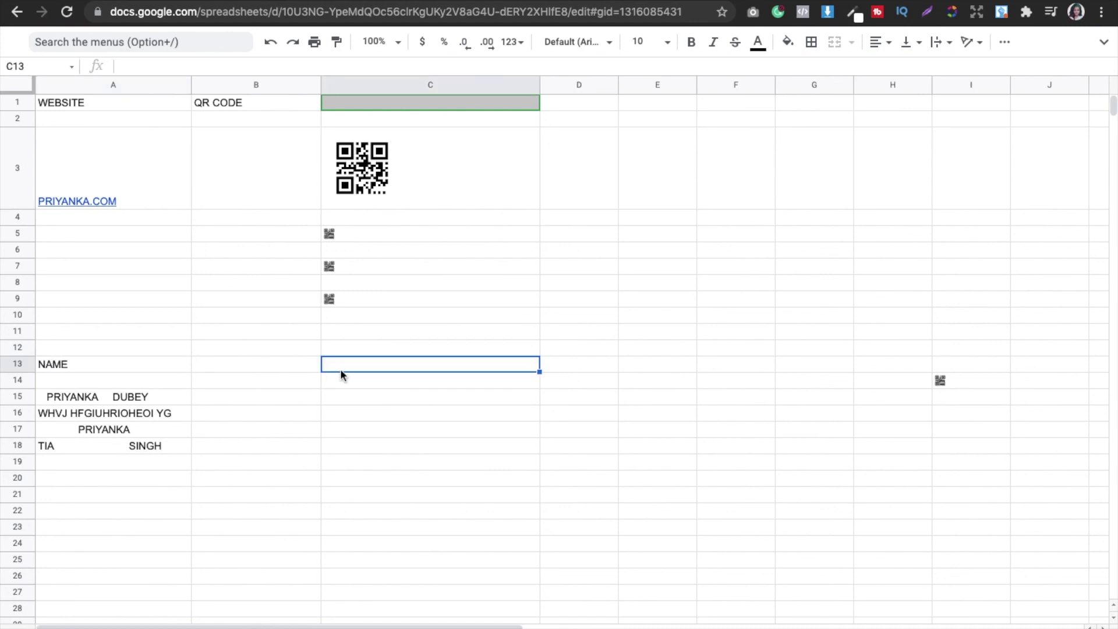
text(CLE)
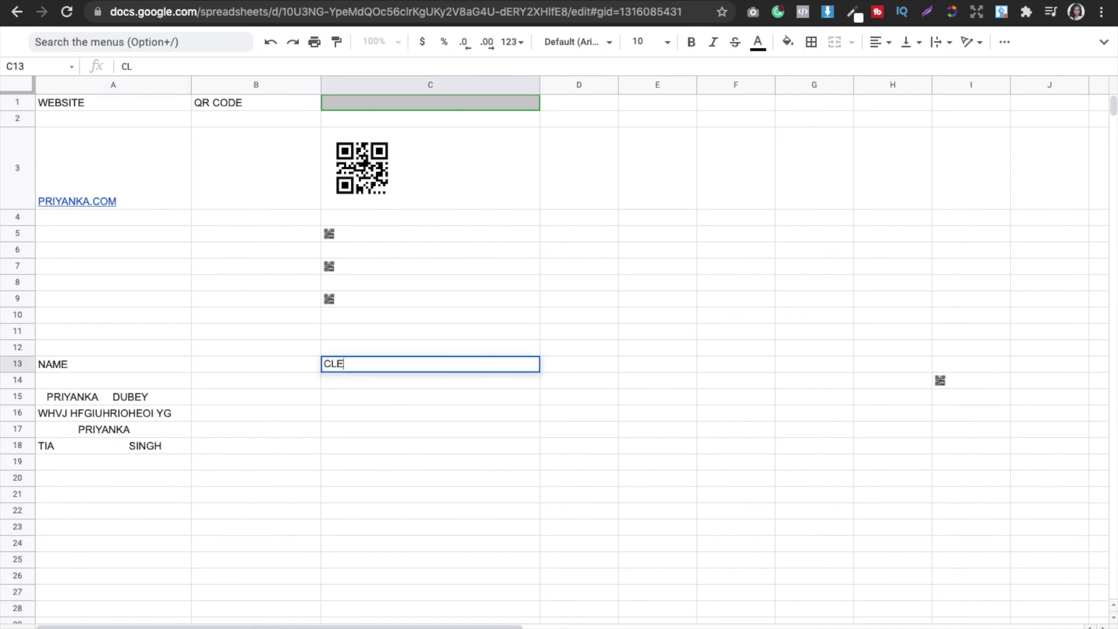
text(ANED NAMES)
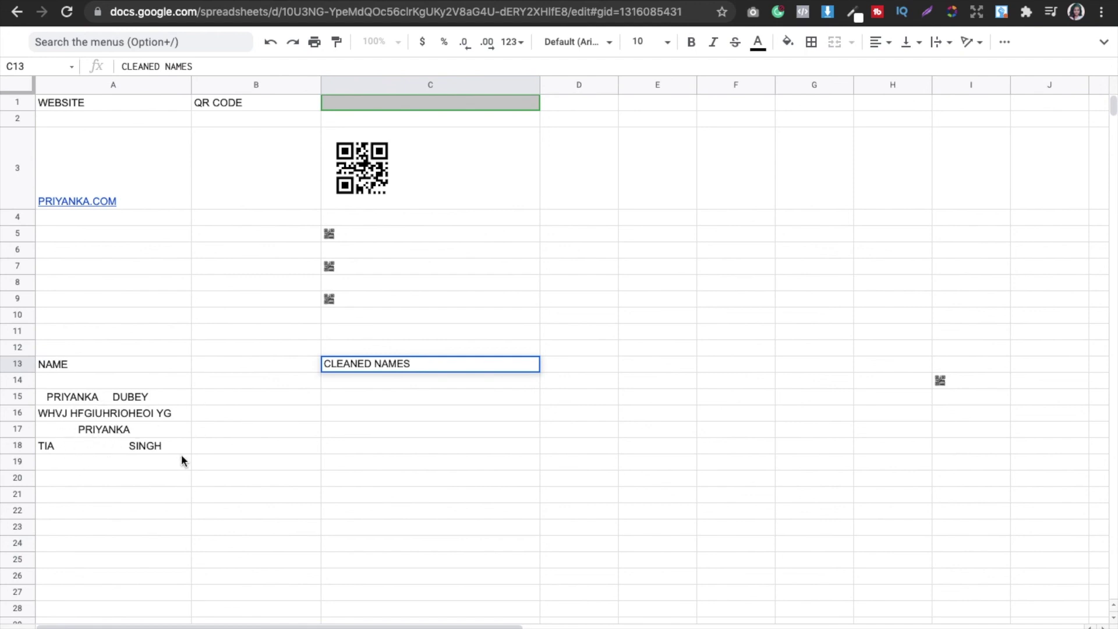
click(360, 417)
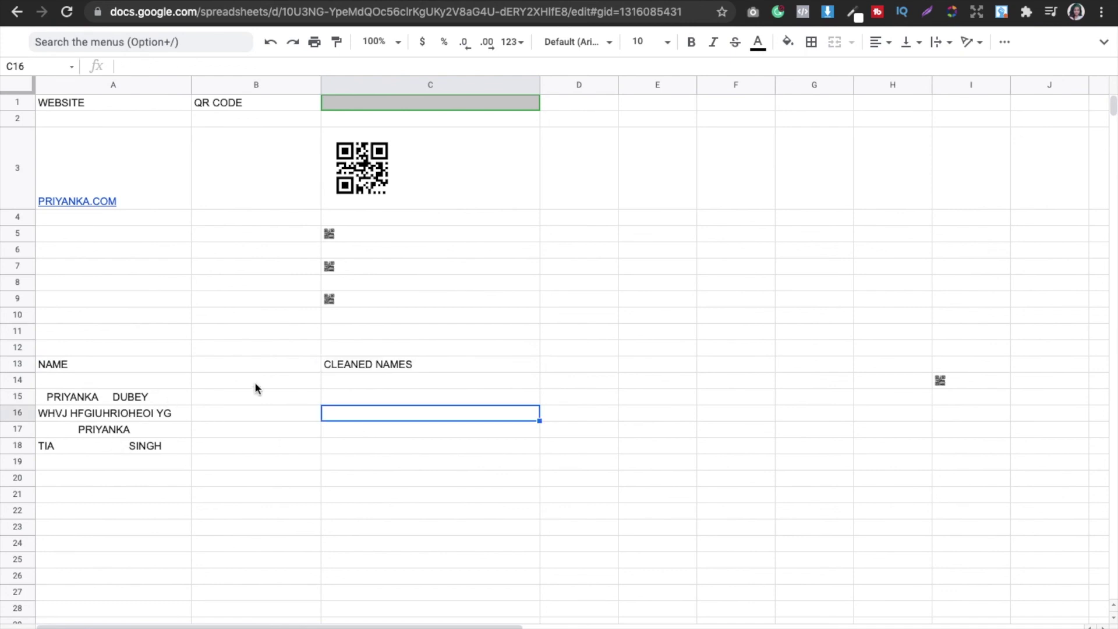
double_click(343, 394)
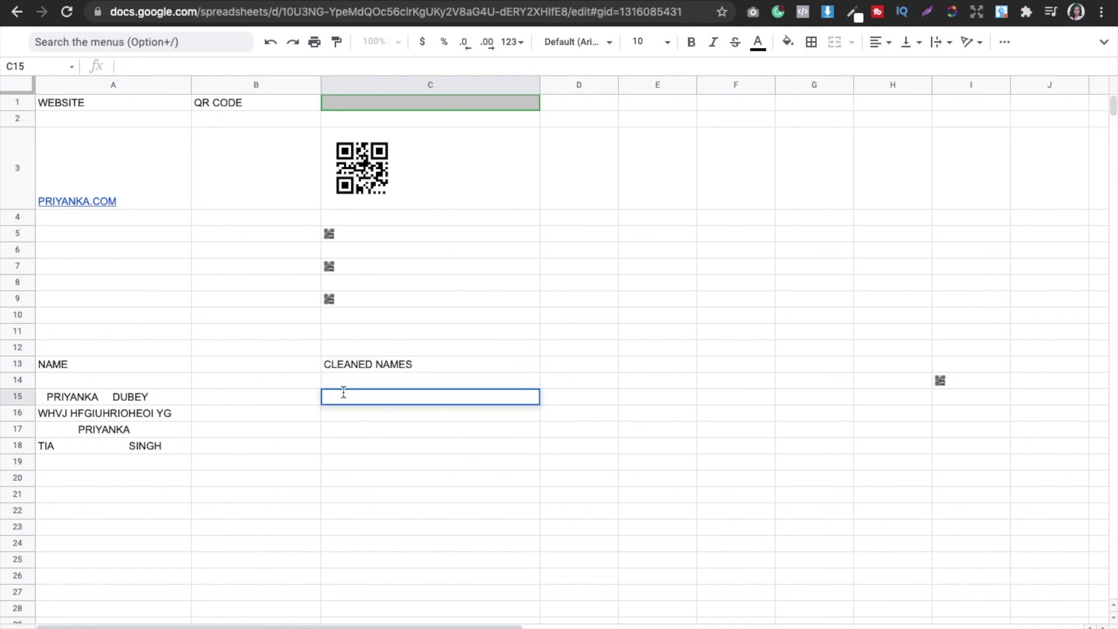
Step: Enter =TRIM(A15) in C15, fill it down to C18, and leave full-screen view
text(=)
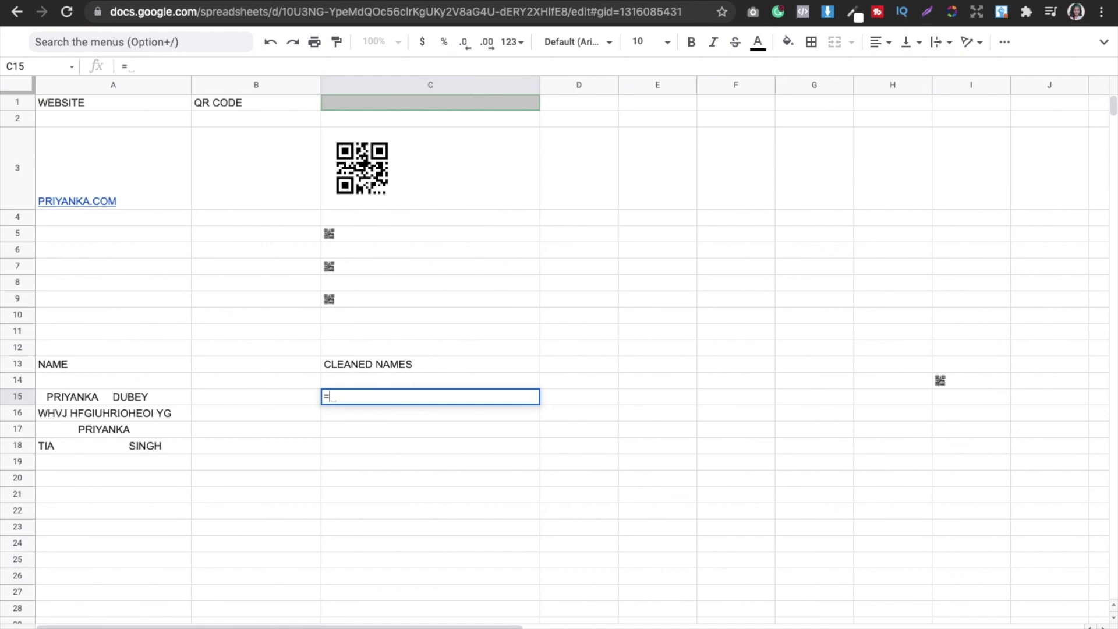
text(TRIM)
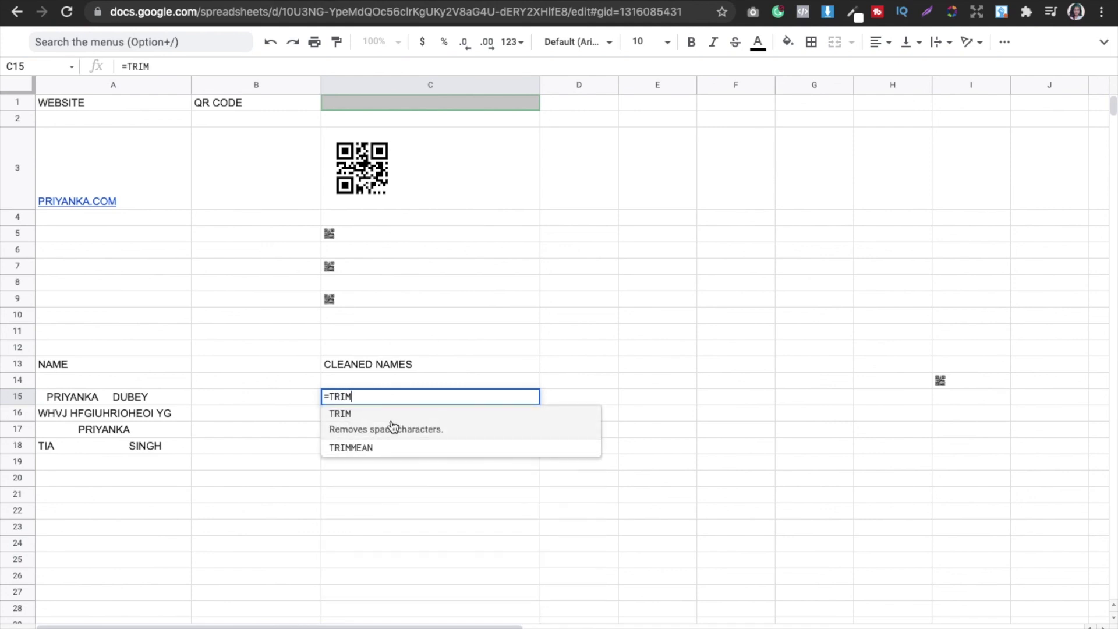
text(()
click(120, 395)
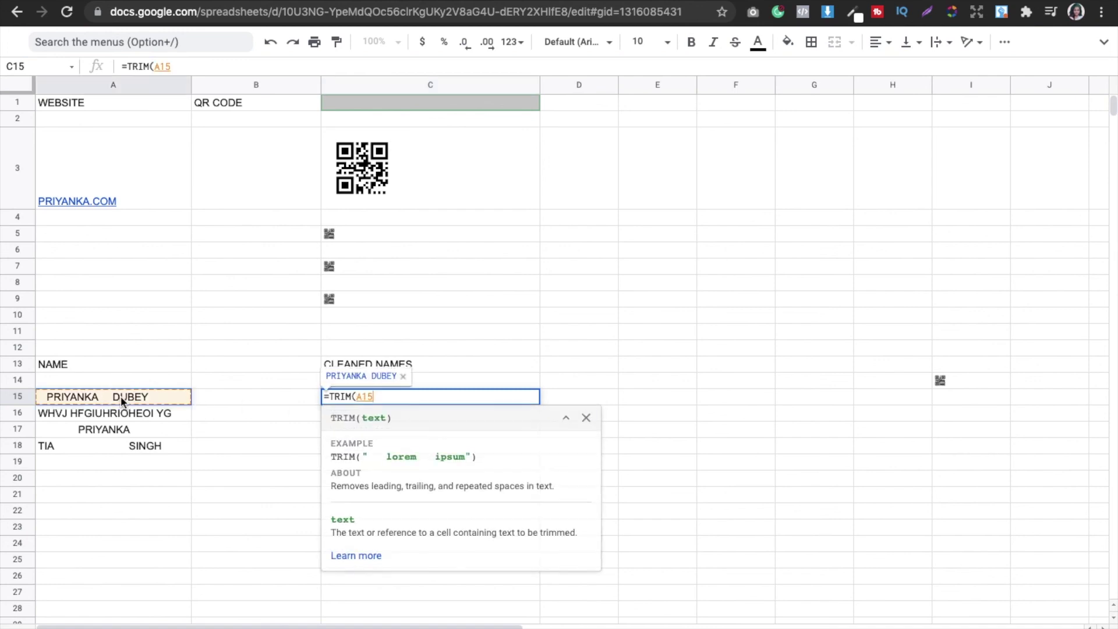
key(Return)
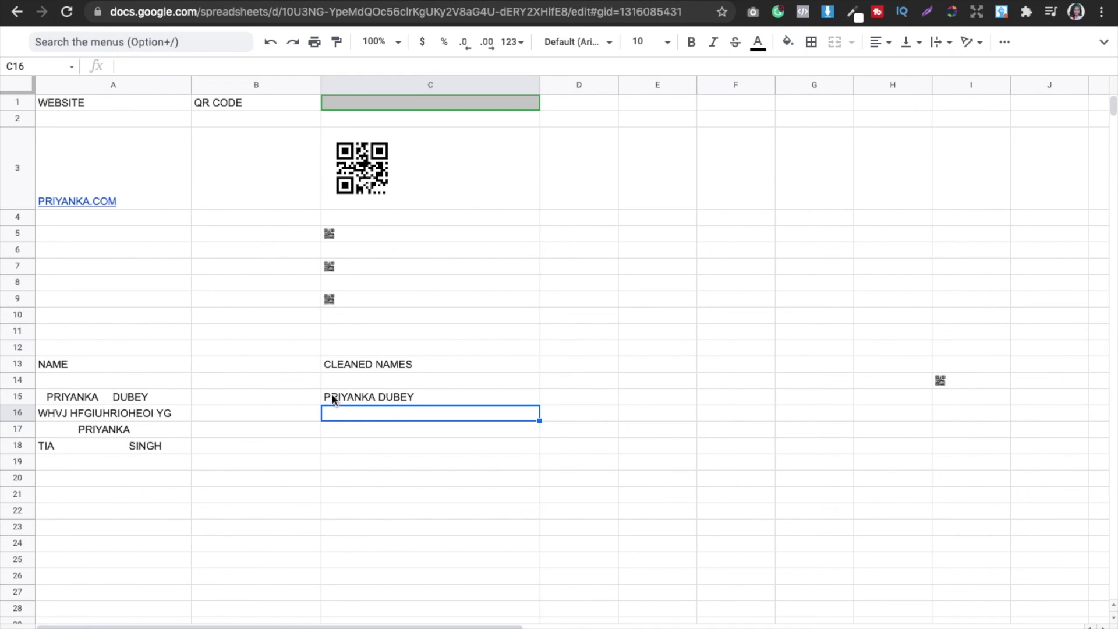
click(361, 397)
drag(538, 406, 536, 460)
click(636, 439)
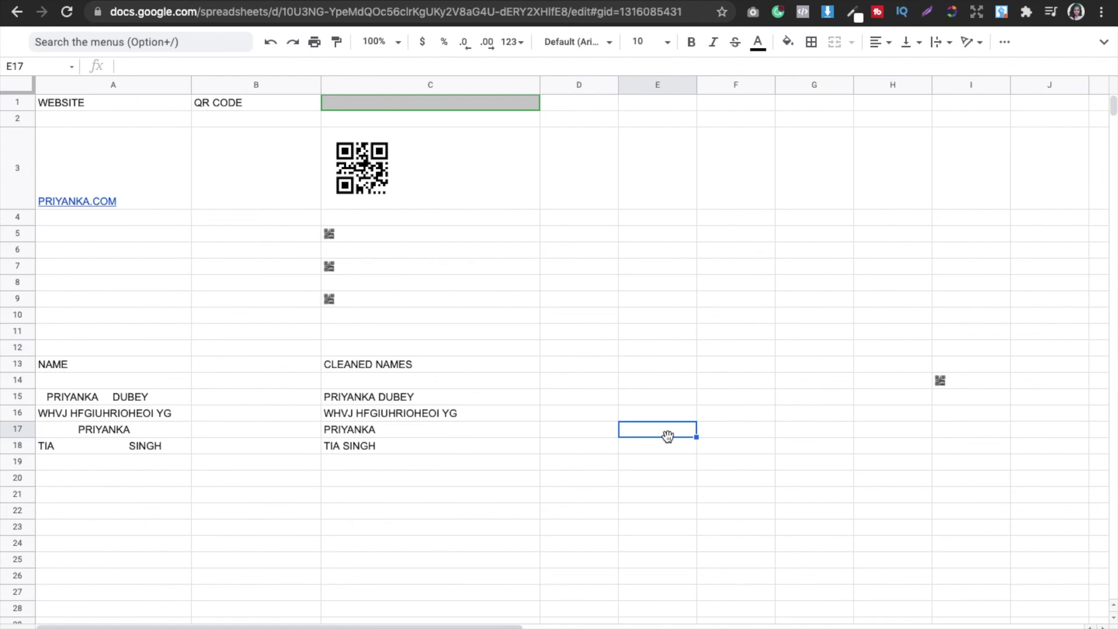
key(super+shift+f)
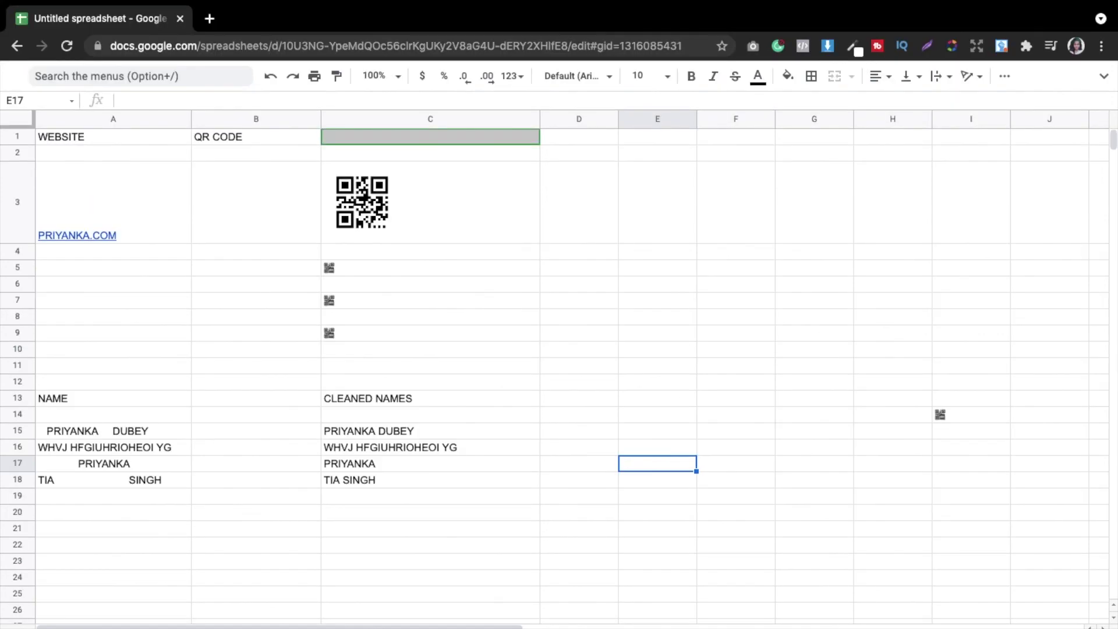